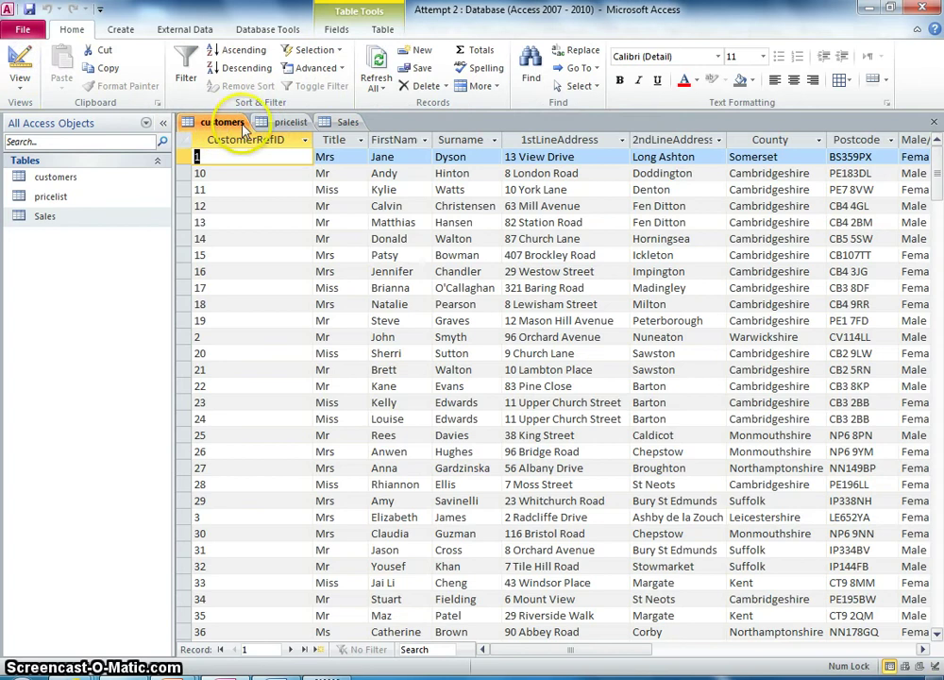
Look through the customers, pricelist and Sales tables to see which tables the database holds.
{"action": "left_click", "coordinate": [288, 122]}
{"action": "left_click", "coordinate": [342, 122]}
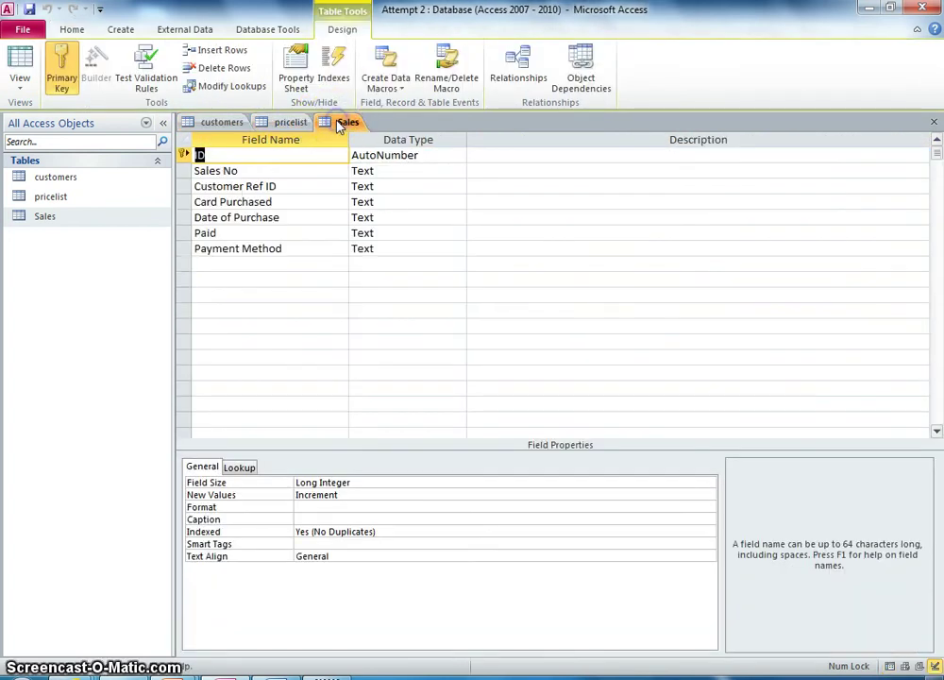
{"action": "left_click", "coordinate": [57, 178]}
{"action": "left_click", "coordinate": [59, 201]}
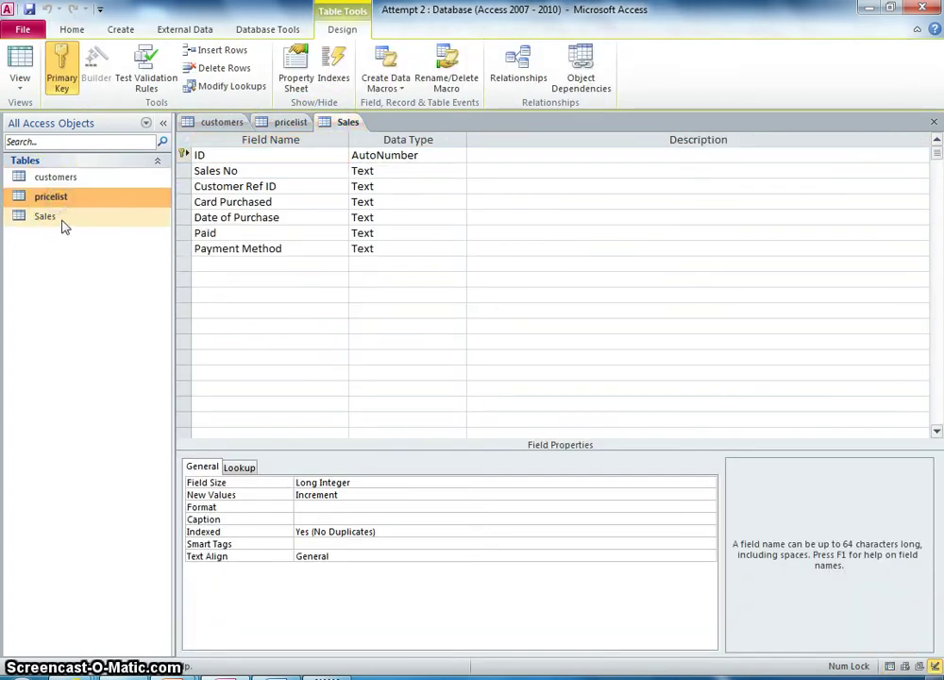
{"action": "left_click", "coordinate": [58, 217]}
{"action": "left_click", "coordinate": [70, 180]}
{"action": "left_click", "coordinate": [63, 200]}
{"action": "left_click", "coordinate": [70, 216]}
{"action": "left_click", "coordinate": [212, 122]}
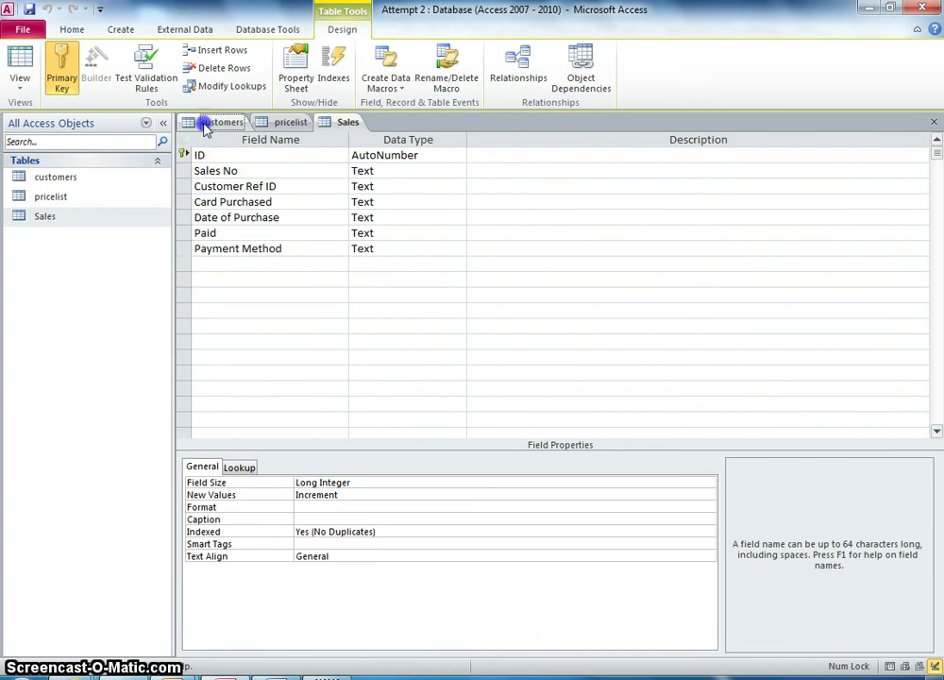
{"action": "left_click", "coordinate": [342, 122]}
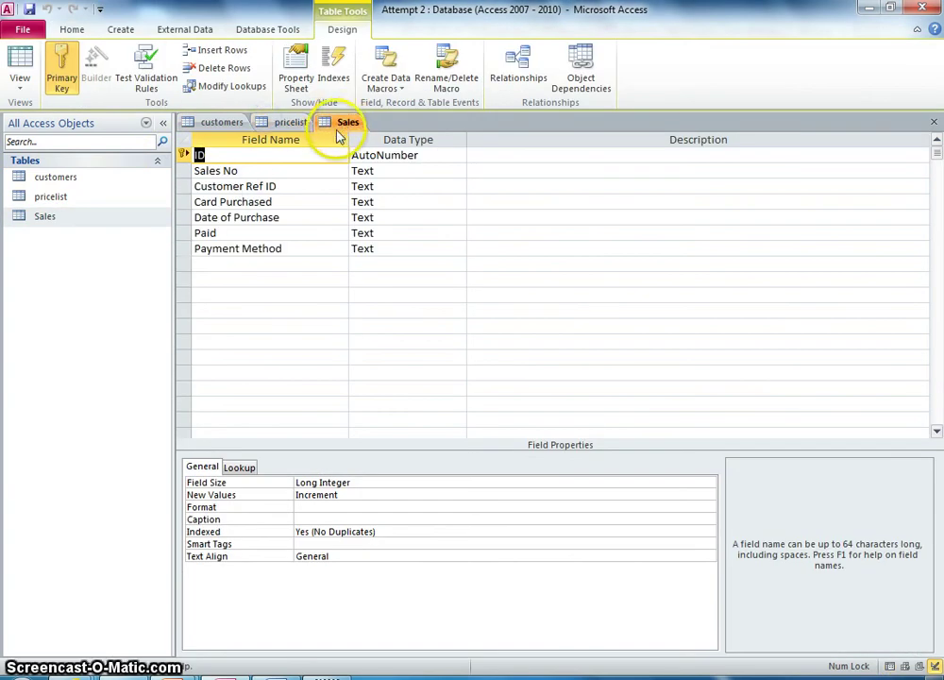
{"action": "left_click", "coordinate": [225, 121]}
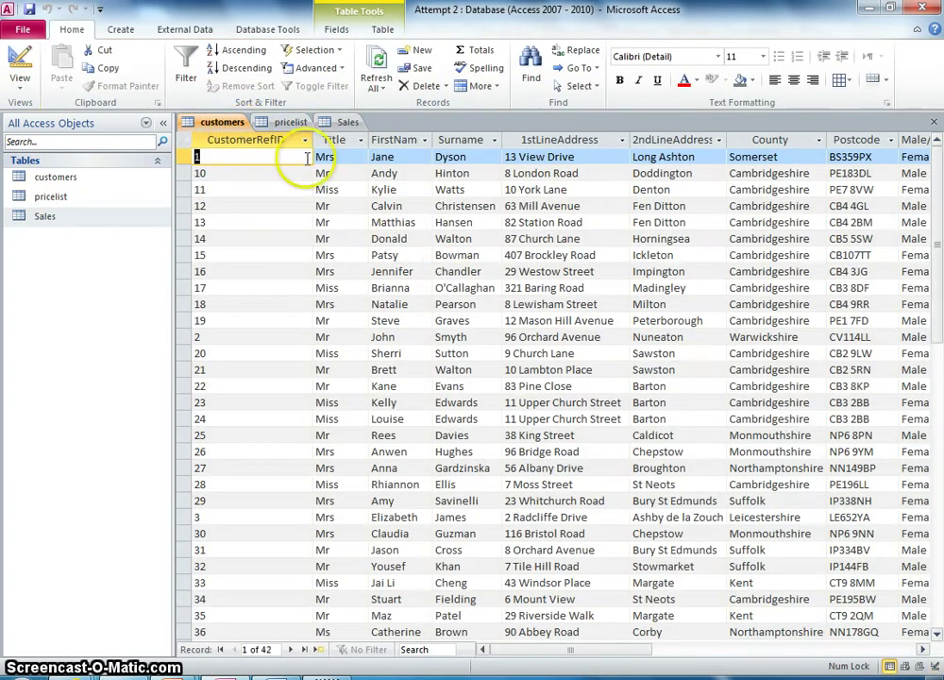
Show the pricelist and Sales tables in Datasheet view.
{"action": "left_click", "coordinate": [290, 123]}
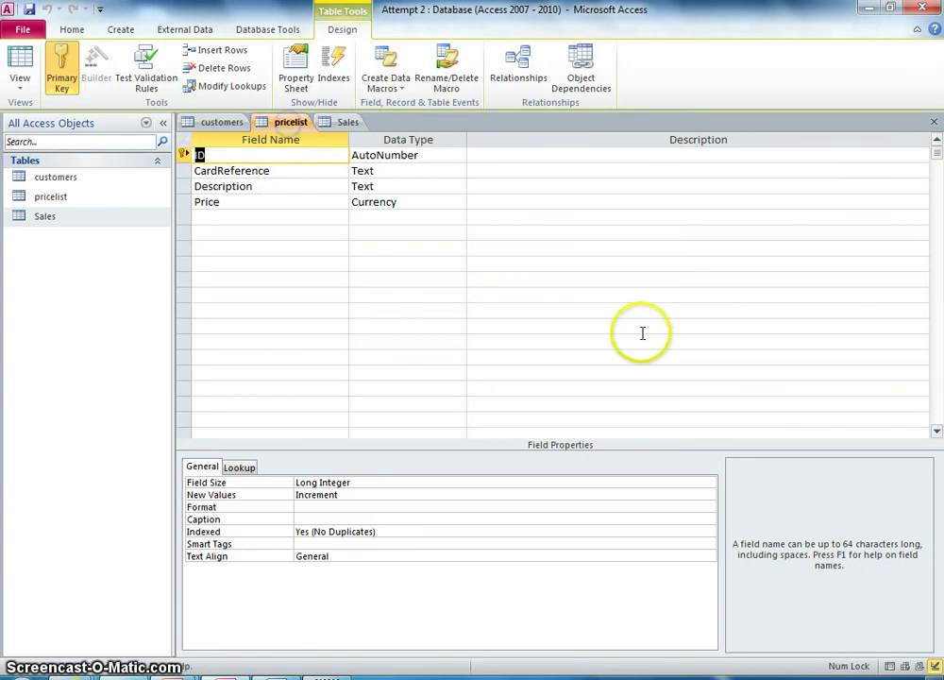
{"action": "left_click", "coordinate": [36, 63]}
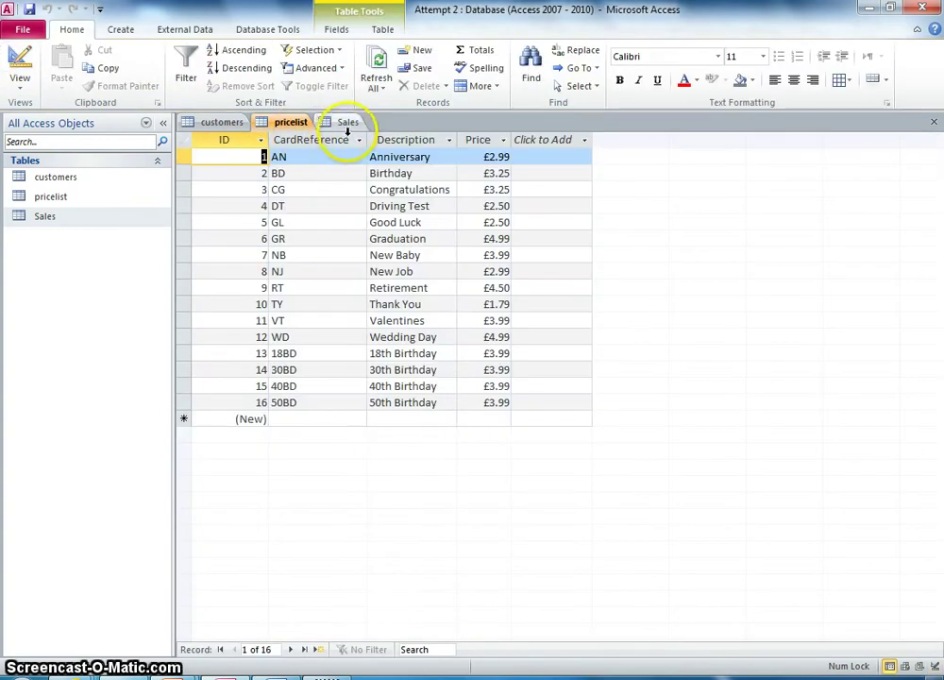
{"action": "left_click", "coordinate": [344, 123]}
{"action": "left_click", "coordinate": [13, 59]}
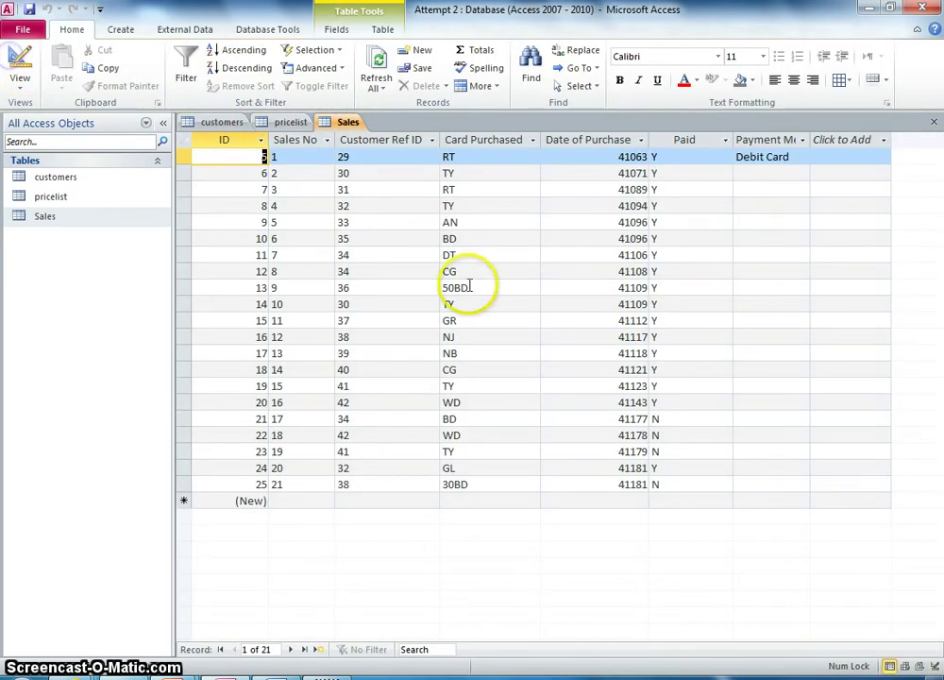
Review the three tables' records, highlight the CustomerRefID column in customers, and select one customer's full record.
{"action": "left_click", "coordinate": [274, 123]}
{"action": "left_click", "coordinate": [212, 123]}
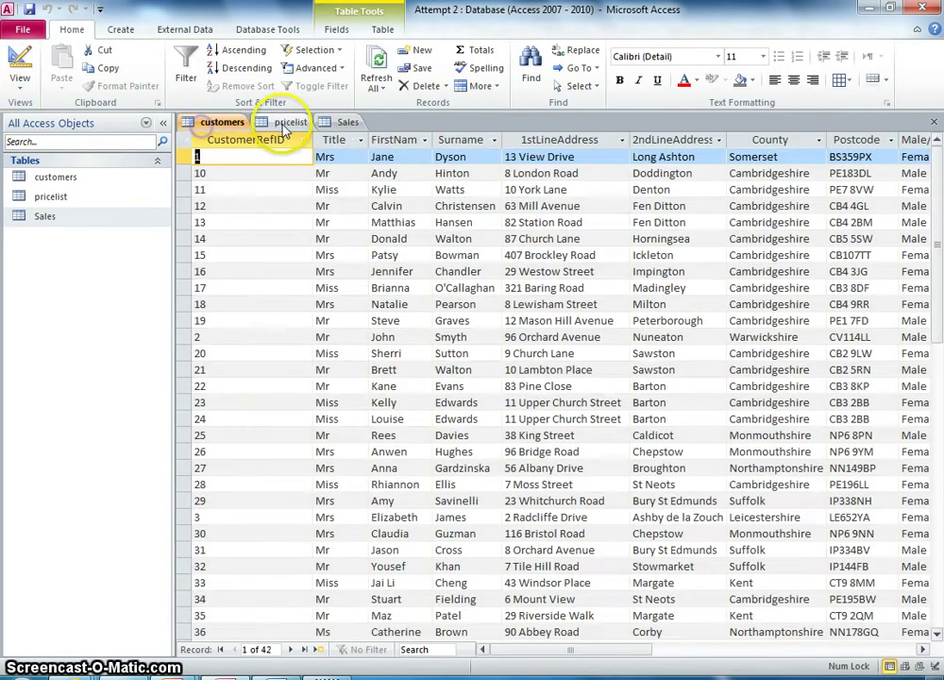
{"action": "left_click", "coordinate": [283, 123]}
{"action": "left_click", "coordinate": [342, 123]}
{"action": "left_click", "coordinate": [215, 124]}
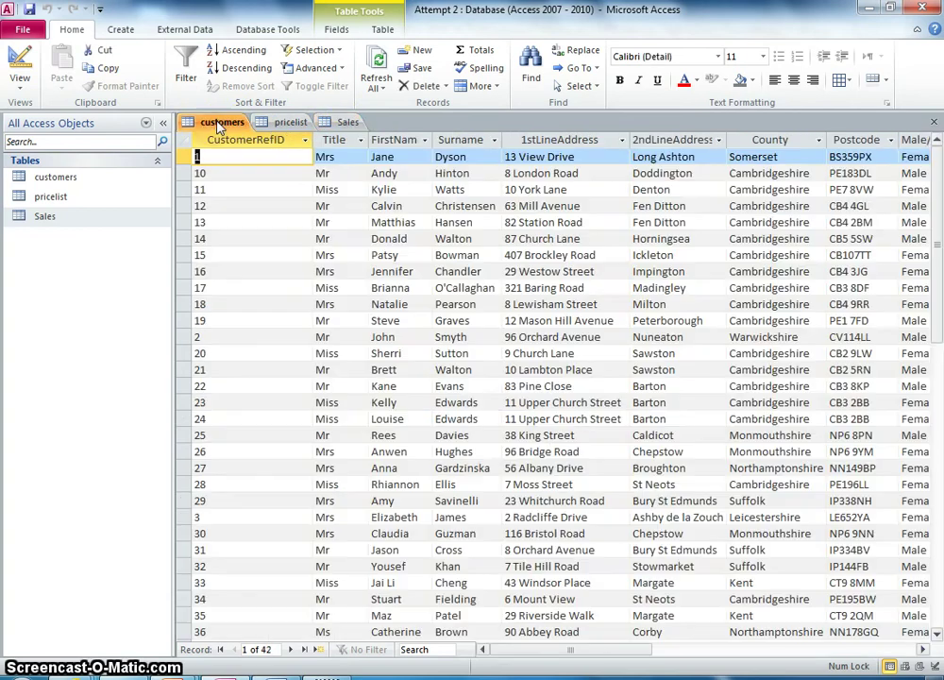
{"action": "left_click", "coordinate": [308, 140]}
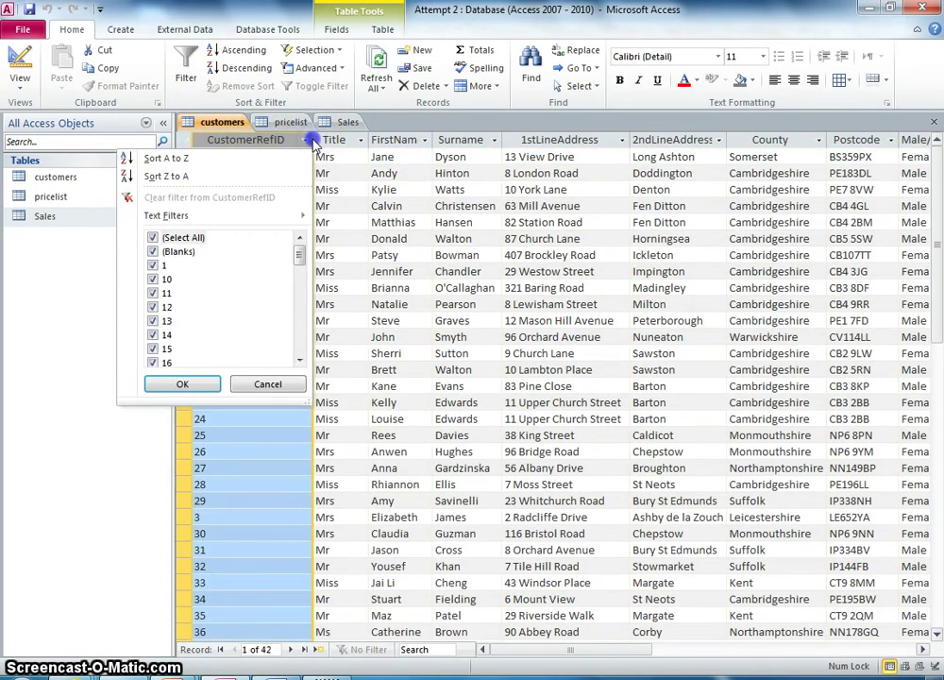
{"action": "left_click", "coordinate": [310, 140]}
{"action": "left_click", "coordinate": [310, 140]}
{"action": "left_click", "coordinate": [271, 141]}
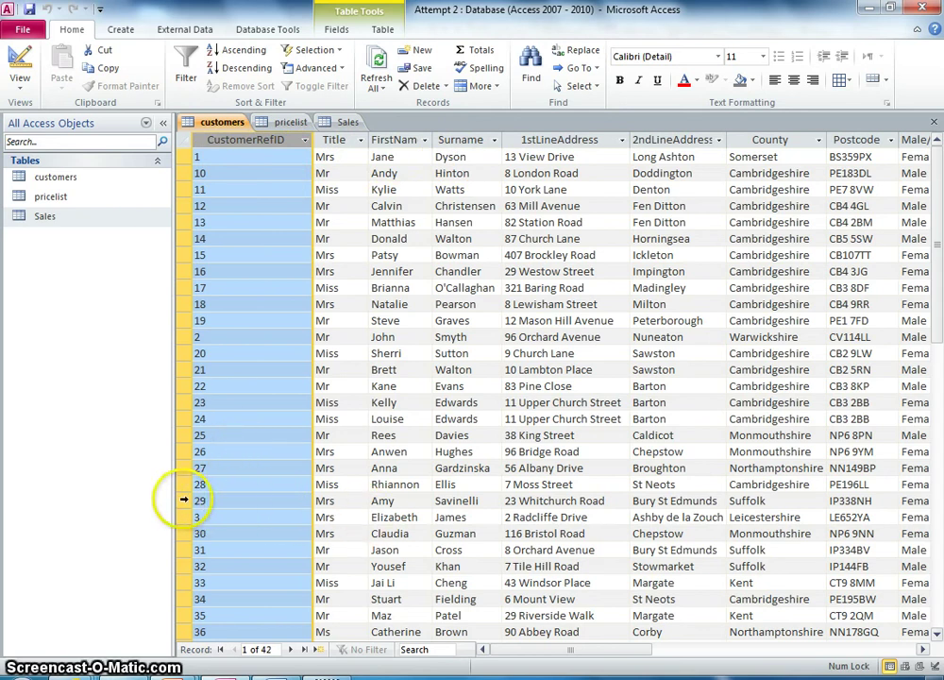
{"action": "left_click", "coordinate": [184, 500]}
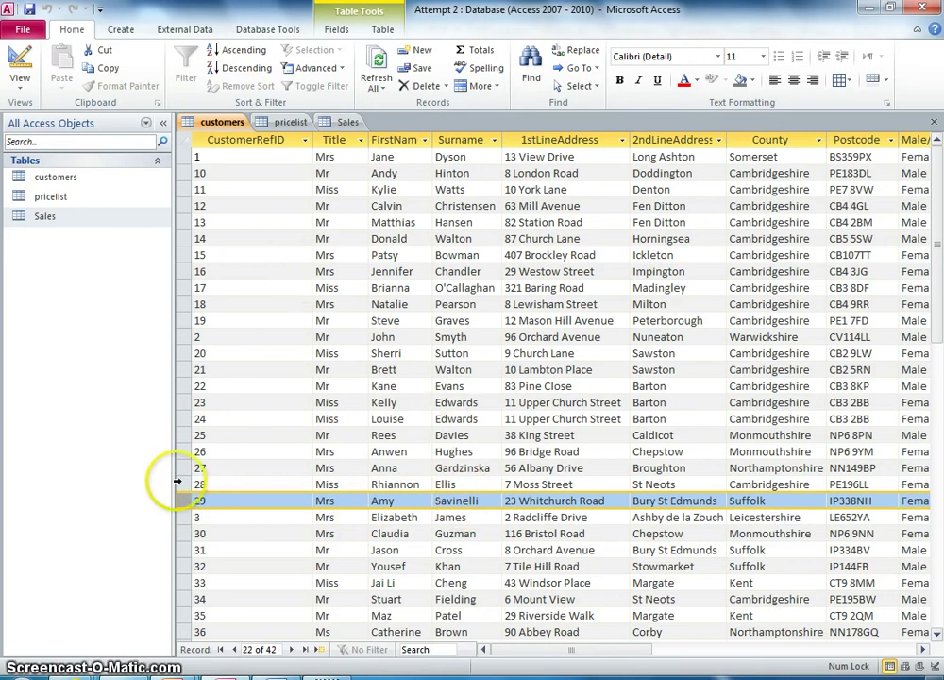
Compare the Customer Ref ID field in the Sales table with the CustomerRefID field in the customers table.
{"action": "left_click", "coordinate": [342, 123]}
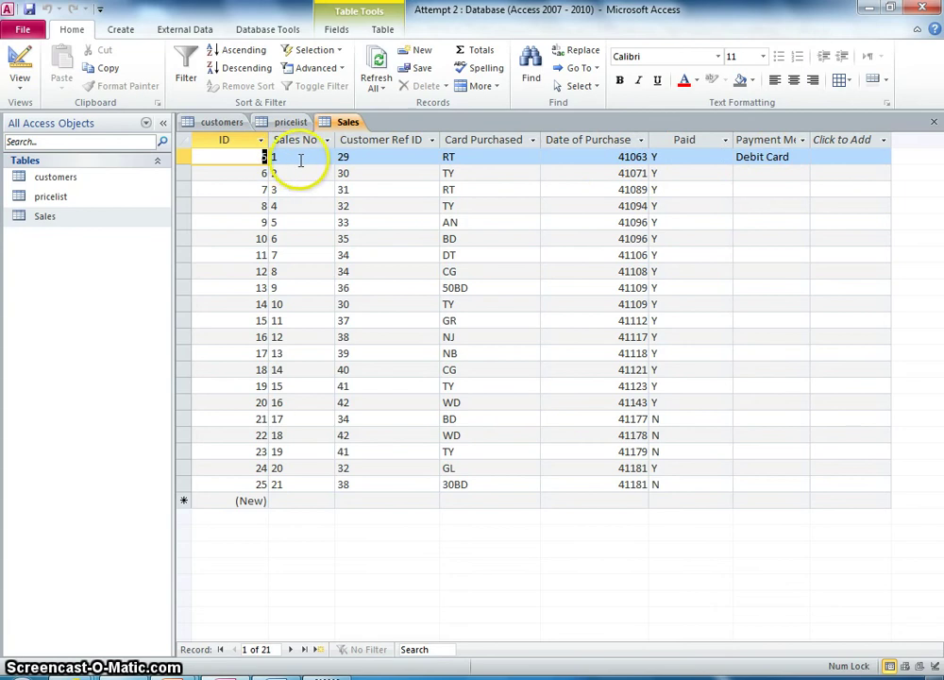
{"action": "left_click", "coordinate": [213, 122]}
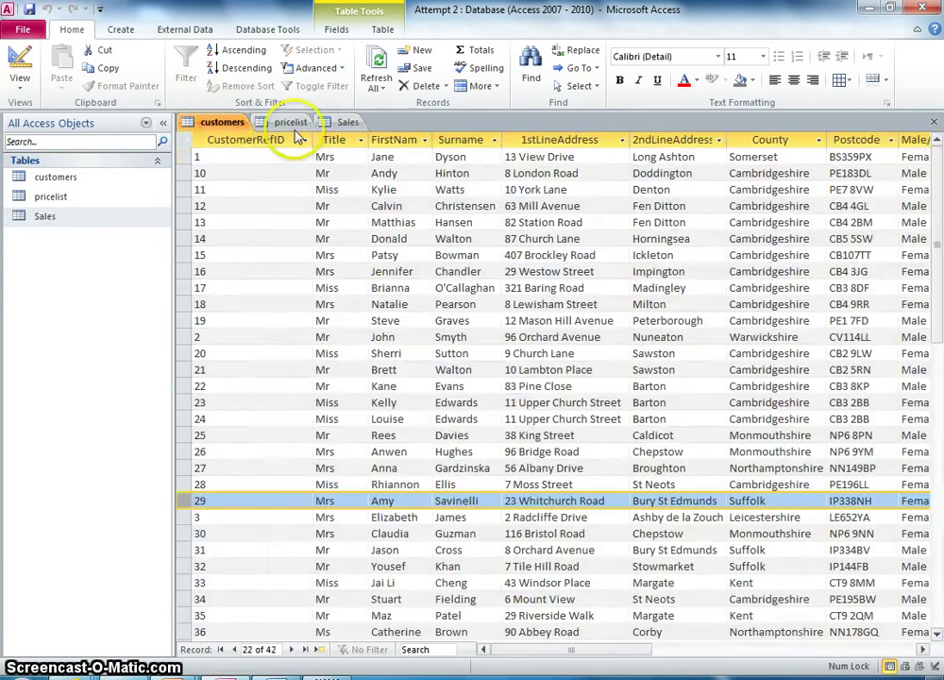
{"action": "left_click", "coordinate": [345, 123]}
{"action": "left_click", "coordinate": [213, 122]}
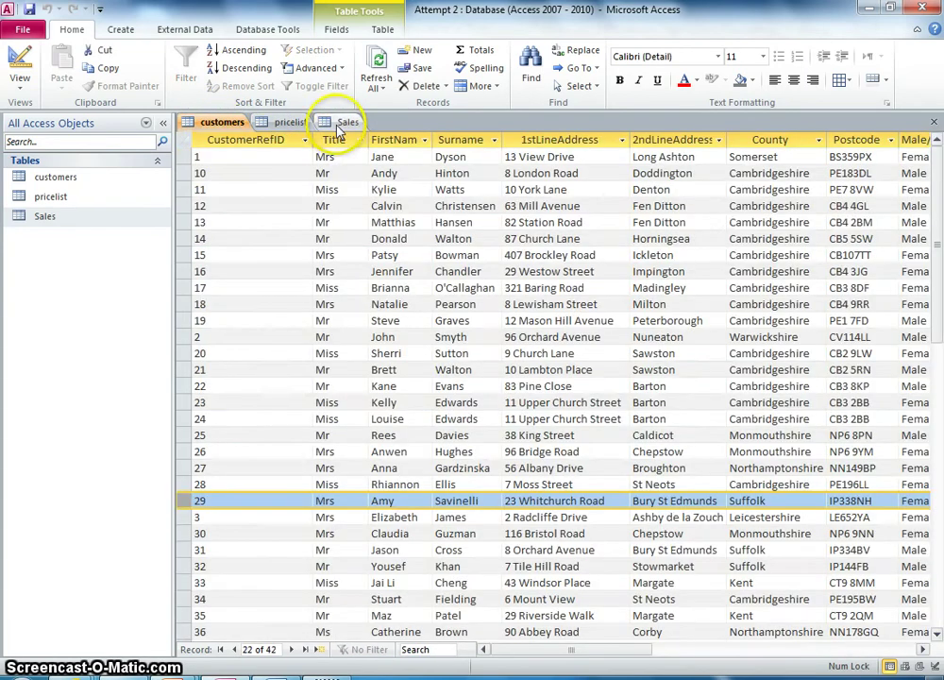
{"action": "left_click", "coordinate": [336, 122]}
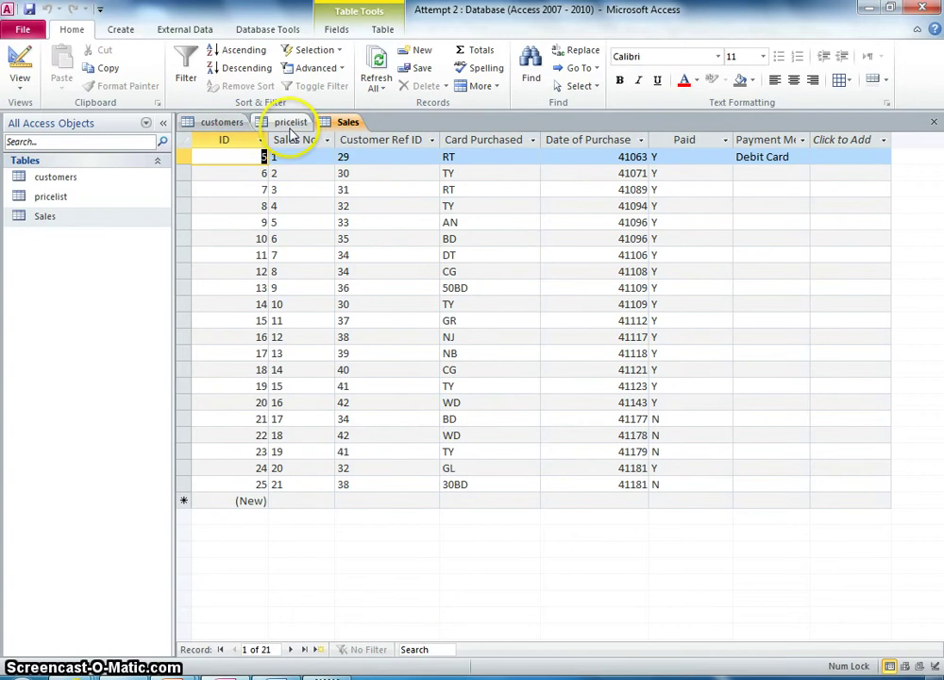
Compare the Card Purchased column in the Sales table with the CardReference column in the pricelist table.
{"action": "left_click", "coordinate": [285, 124]}
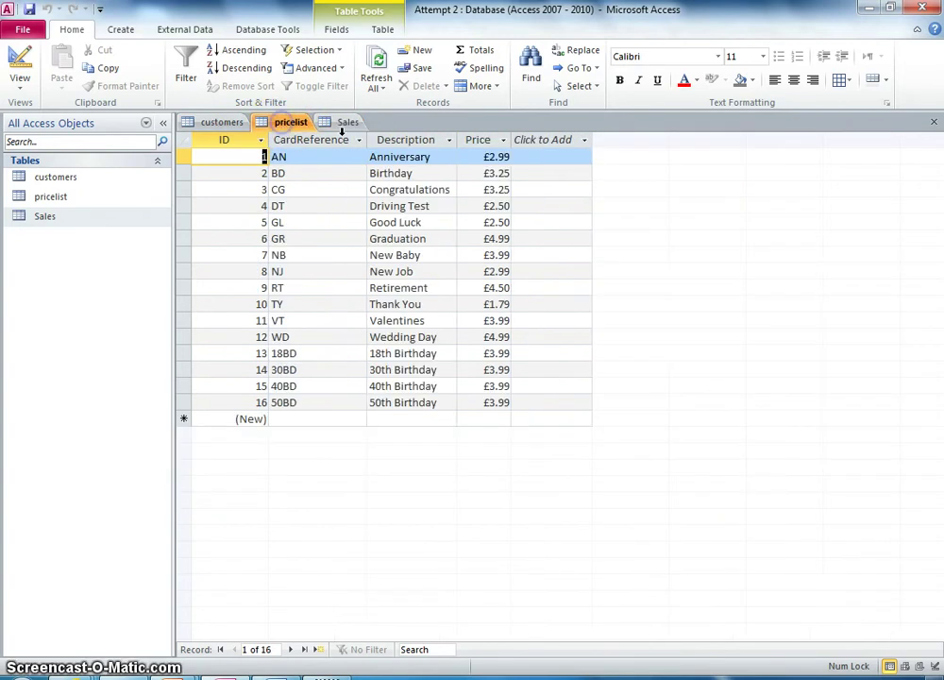
{"action": "left_click", "coordinate": [342, 123]}
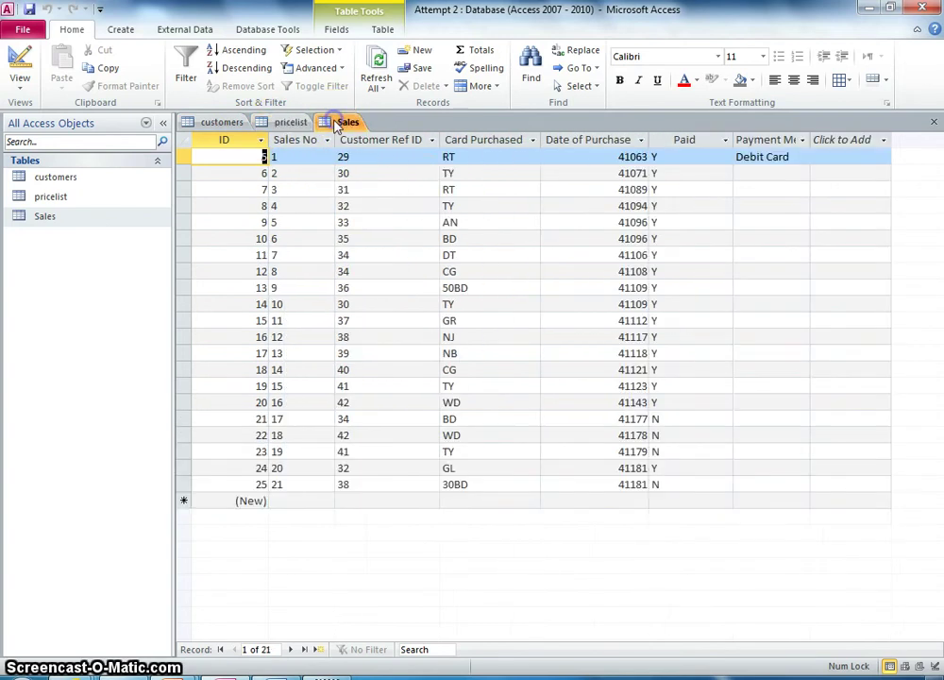
{"action": "left_click", "coordinate": [483, 138]}
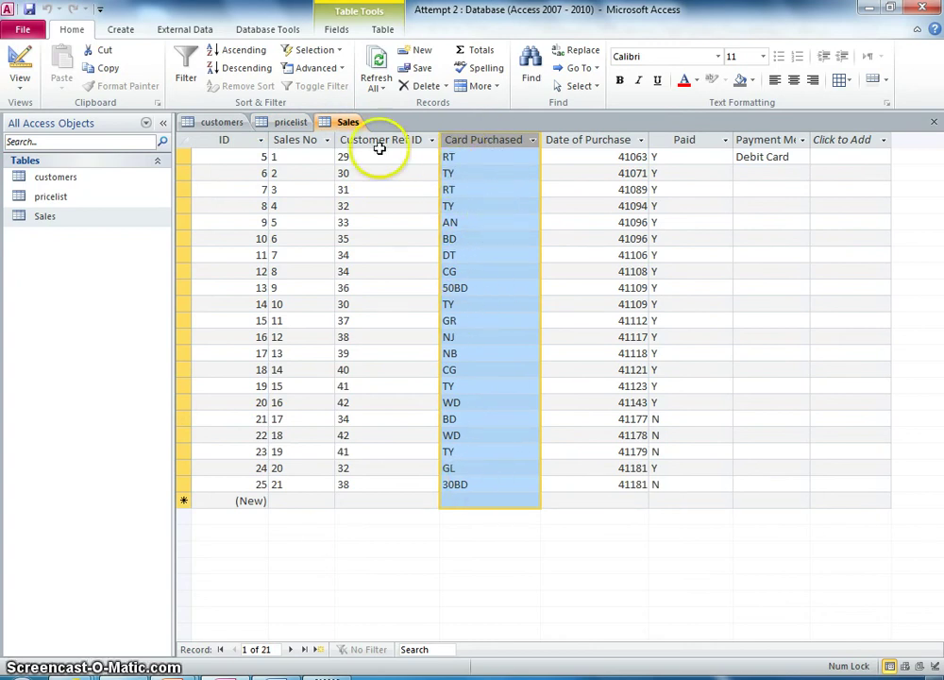
{"action": "left_click", "coordinate": [283, 122]}
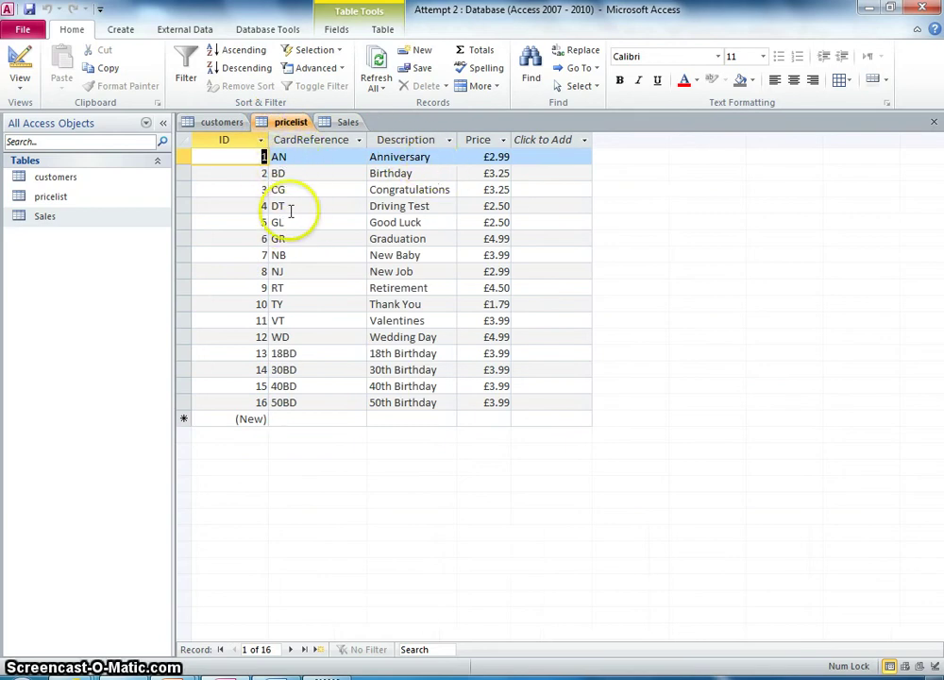
{"action": "left_click", "coordinate": [344, 122]}
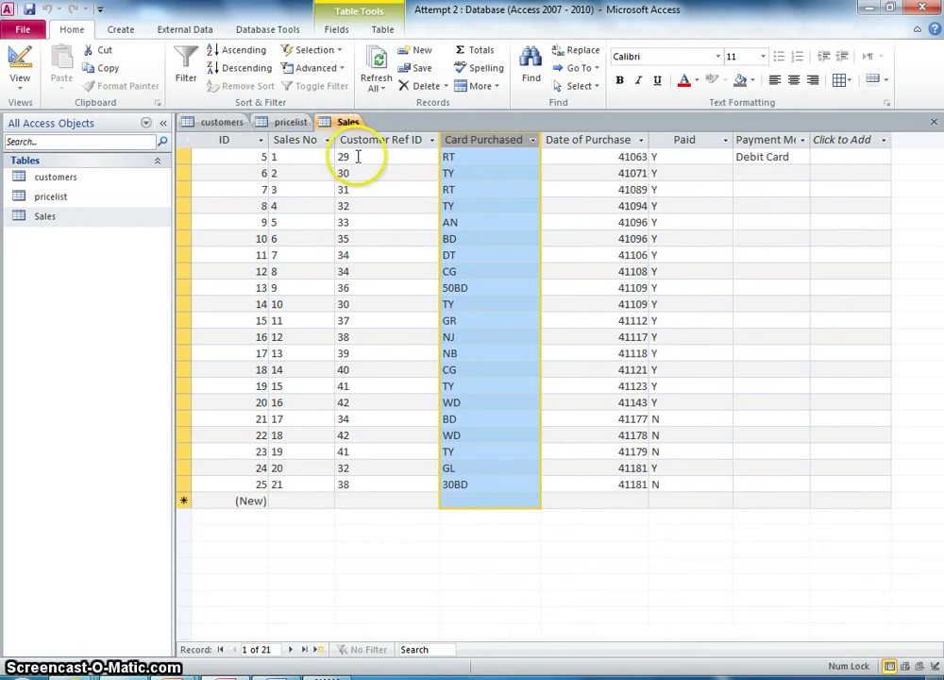
{"action": "left_click", "coordinate": [288, 122]}
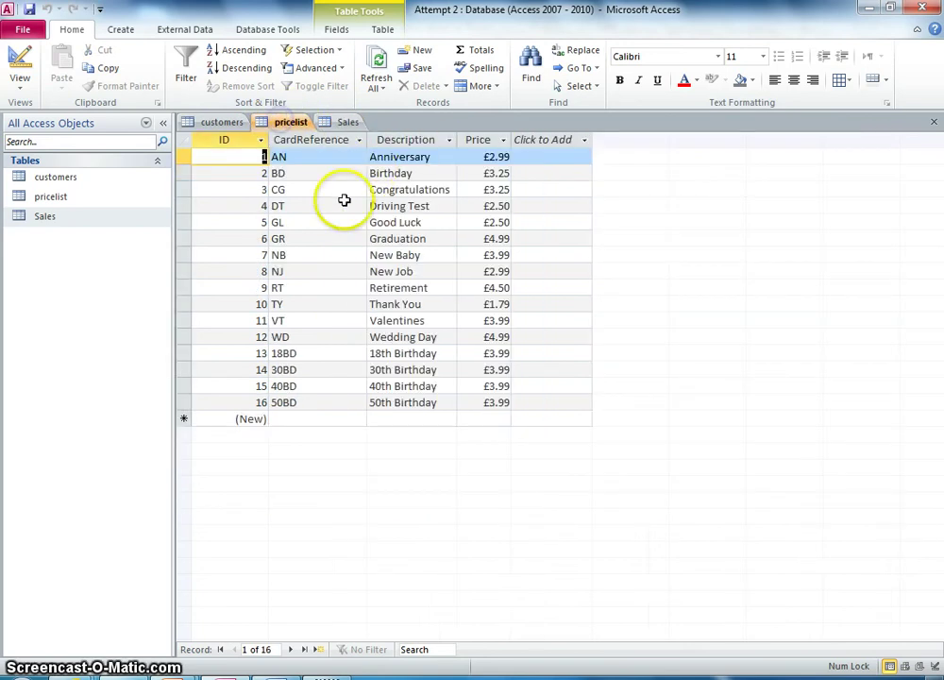
{"action": "left_click", "coordinate": [339, 126]}
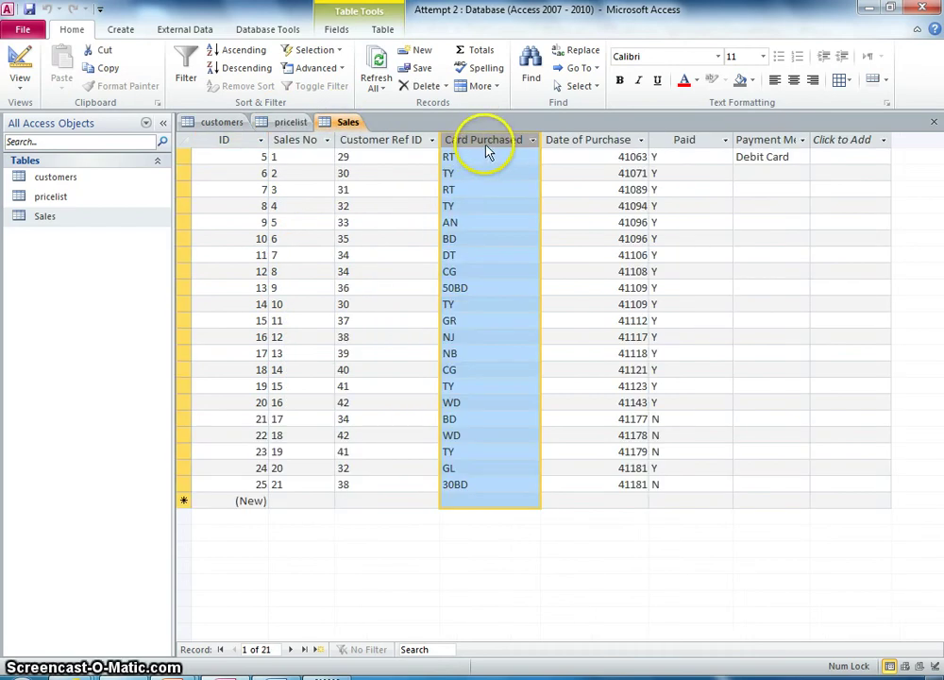
{"action": "left_click", "coordinate": [279, 122]}
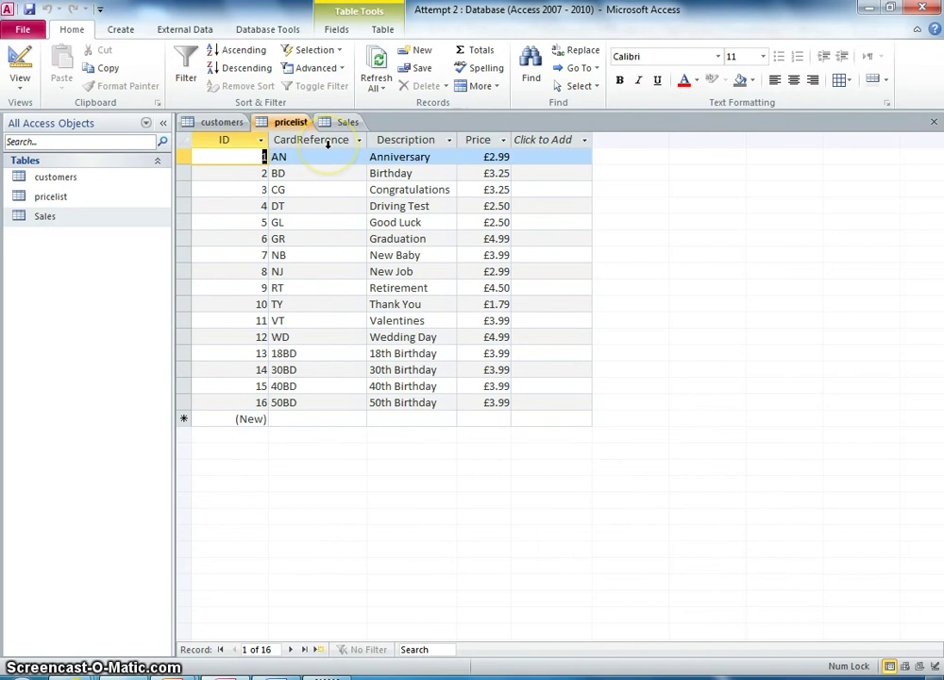
{"action": "left_click", "coordinate": [343, 123]}
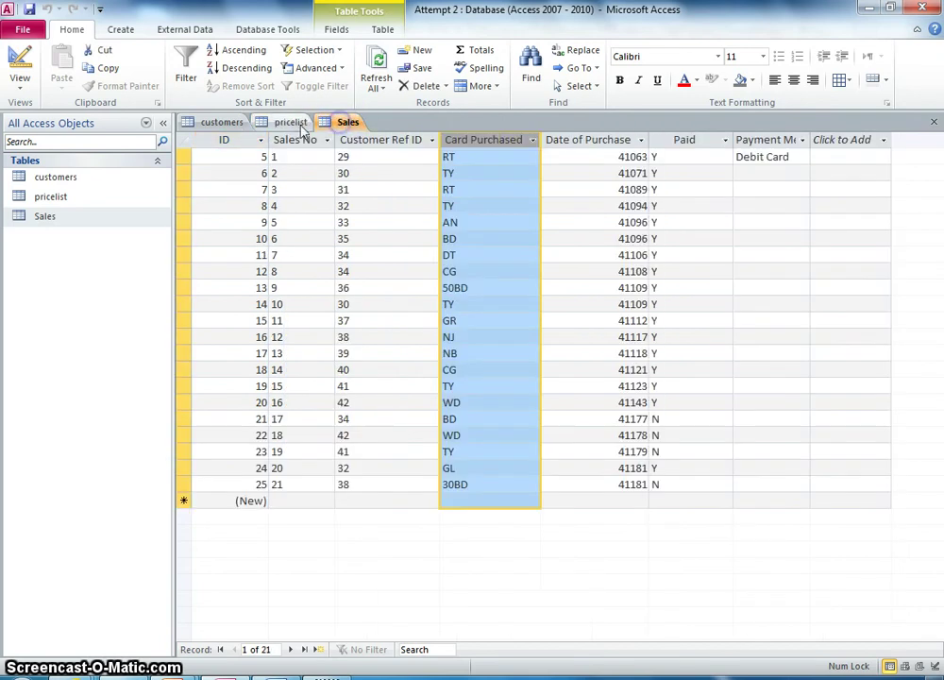
Rename the CardReference field to CardID in the design of the pricelist table.
{"action": "left_click", "coordinate": [289, 122]}
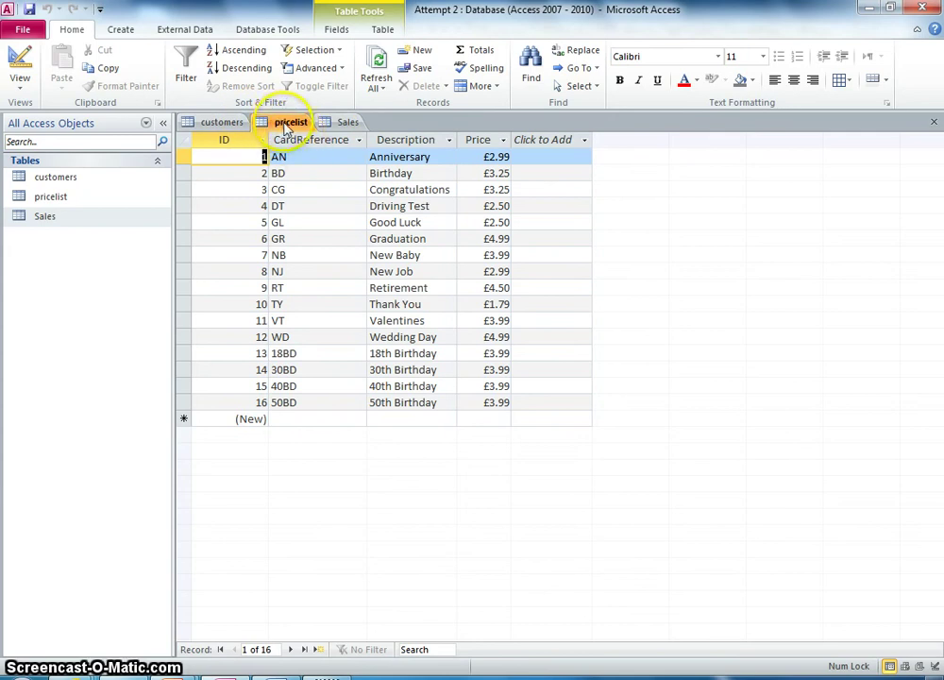
{"action": "left_click", "coordinate": [21, 71]}
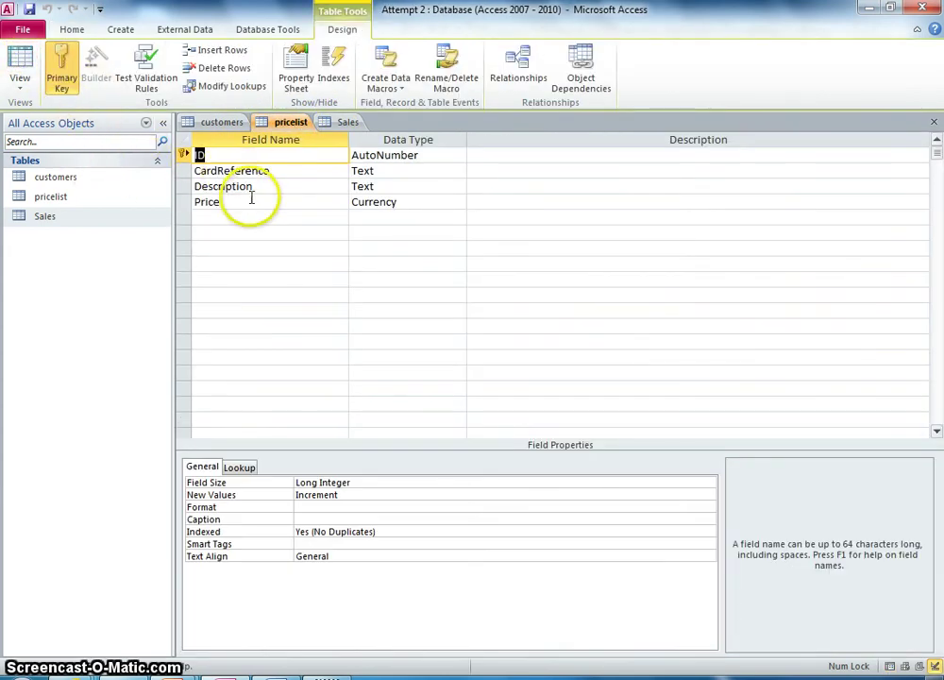
{"action": "left_click_drag", "start_coordinate": [273, 173], "coordinate": [216, 170]}
{"action": "key", "text": "BackSpace"}
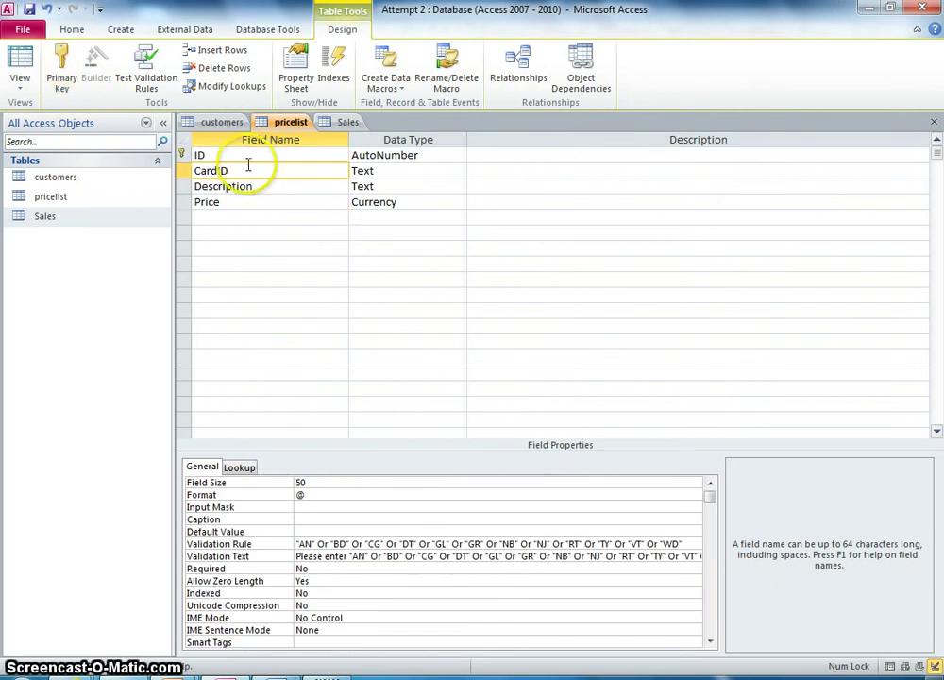
Rename the Card Purchased field of the Sales table to Card ID, save the table and return it to Datasheet view.
{"action": "left_click", "coordinate": [333, 123]}
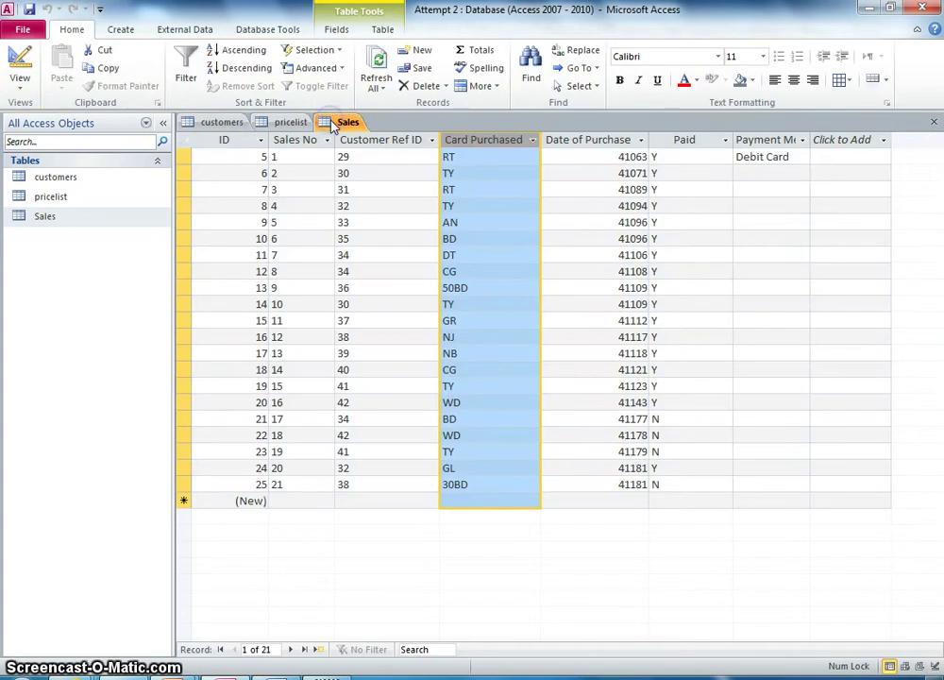
{"action": "left_click", "coordinate": [20, 68]}
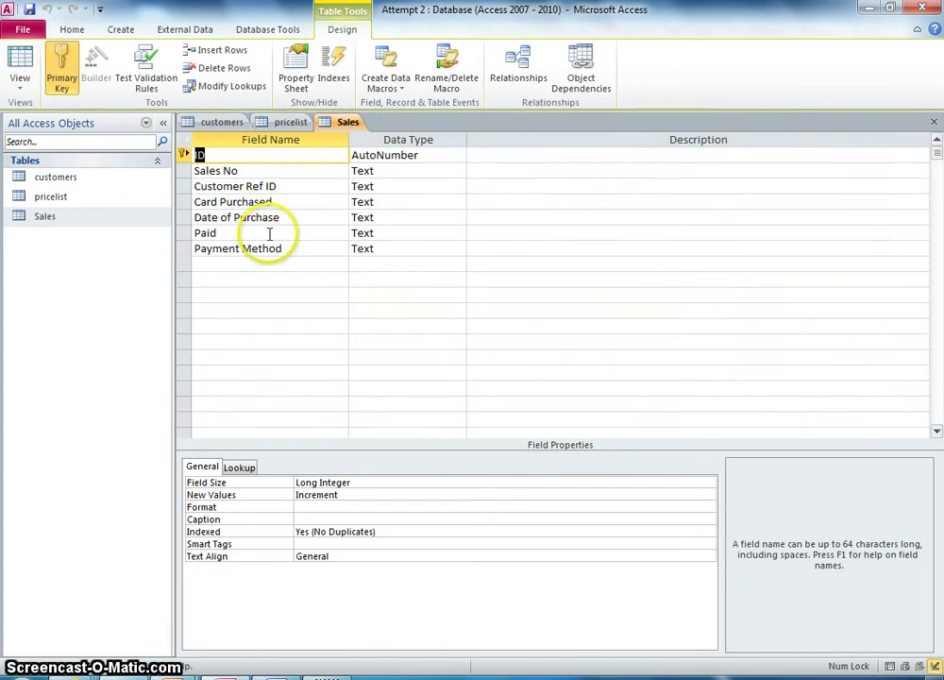
{"action": "left_click", "coordinate": [269, 202]}
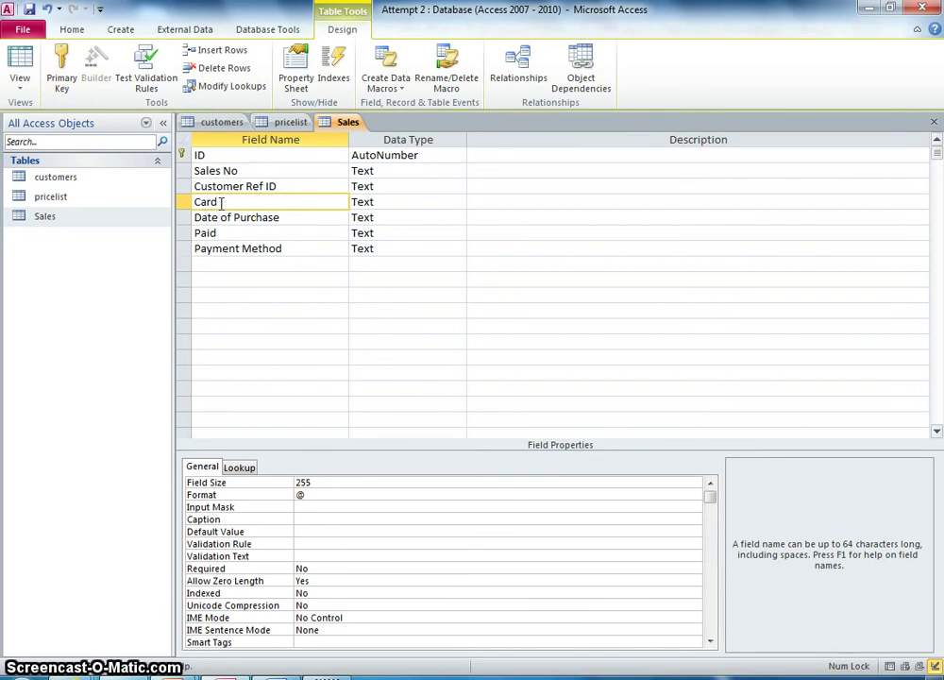
{"action": "left_click", "coordinate": [19, 68]}
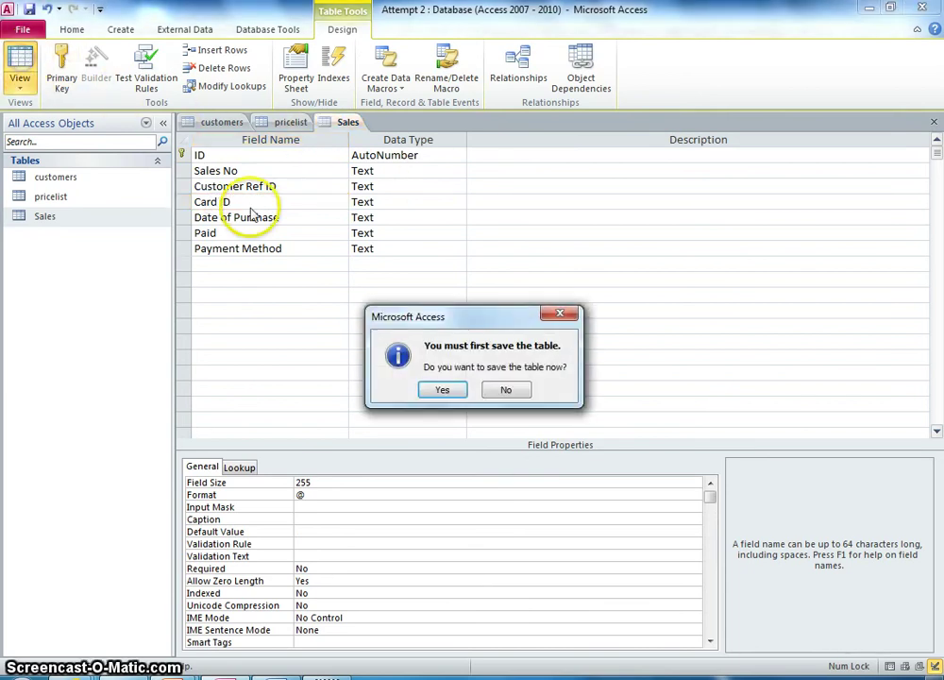
{"action": "left_click", "coordinate": [442, 391]}
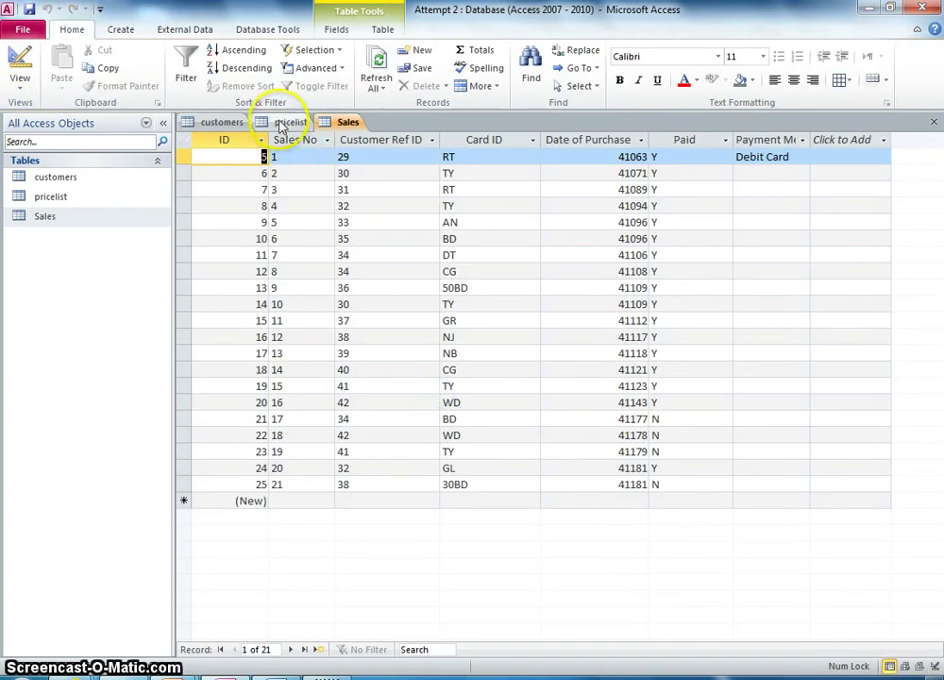
Save the pricelist table with its renamed field and return it to Datasheet view.
{"action": "left_click", "coordinate": [291, 122]}
{"action": "left_click", "coordinate": [20, 68]}
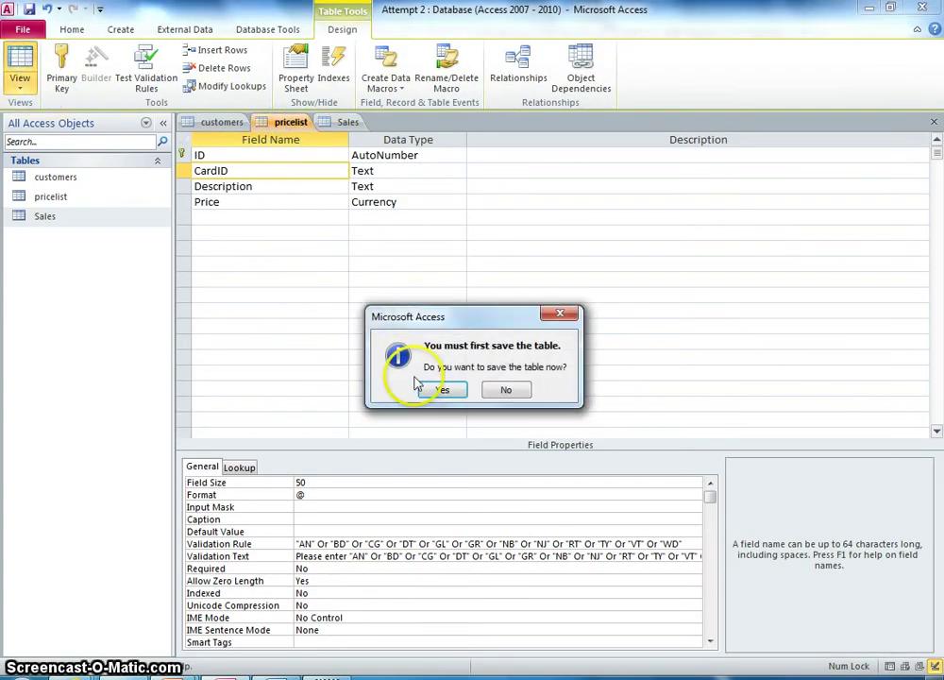
{"action": "left_click", "coordinate": [445, 393]}
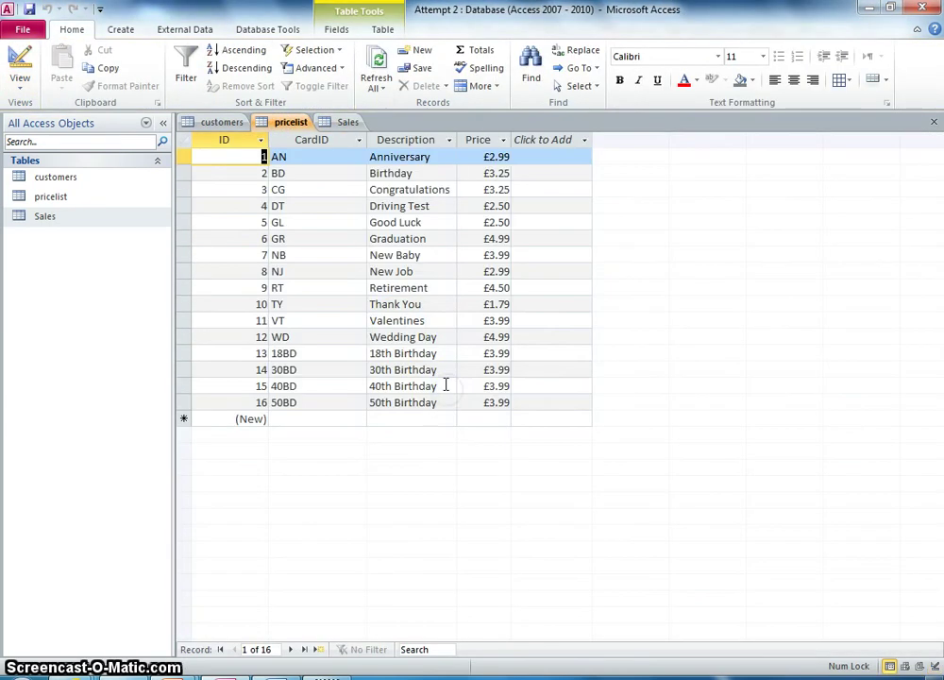
Compare the CardID column of the pricelist table with the Card ID column of the Sales table.
{"action": "left_click", "coordinate": [330, 121]}
{"action": "left_click", "coordinate": [285, 123]}
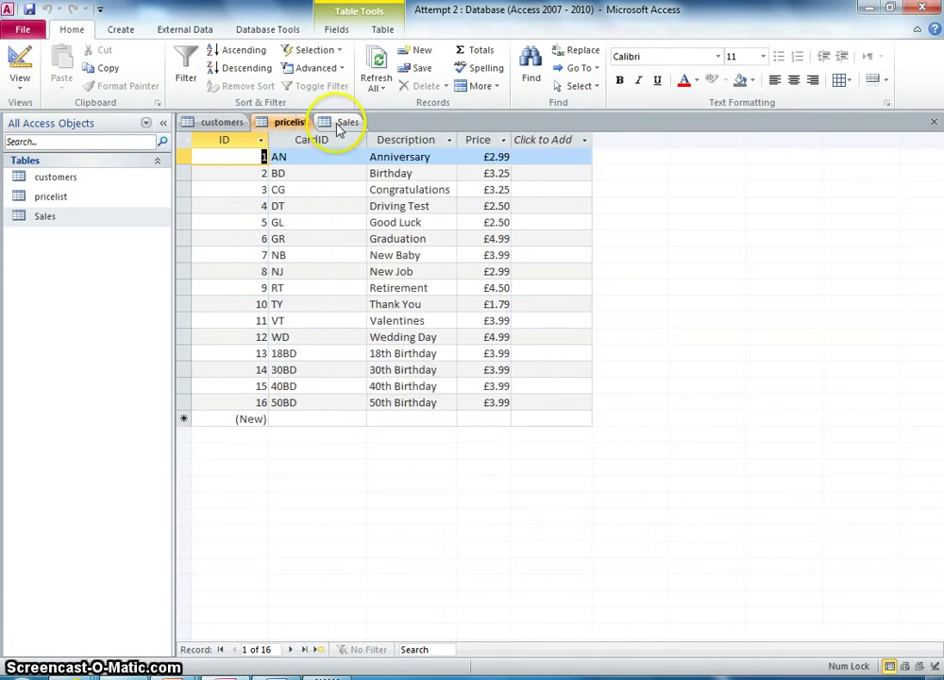
{"action": "left_click", "coordinate": [337, 125]}
{"action": "left_click", "coordinate": [285, 124]}
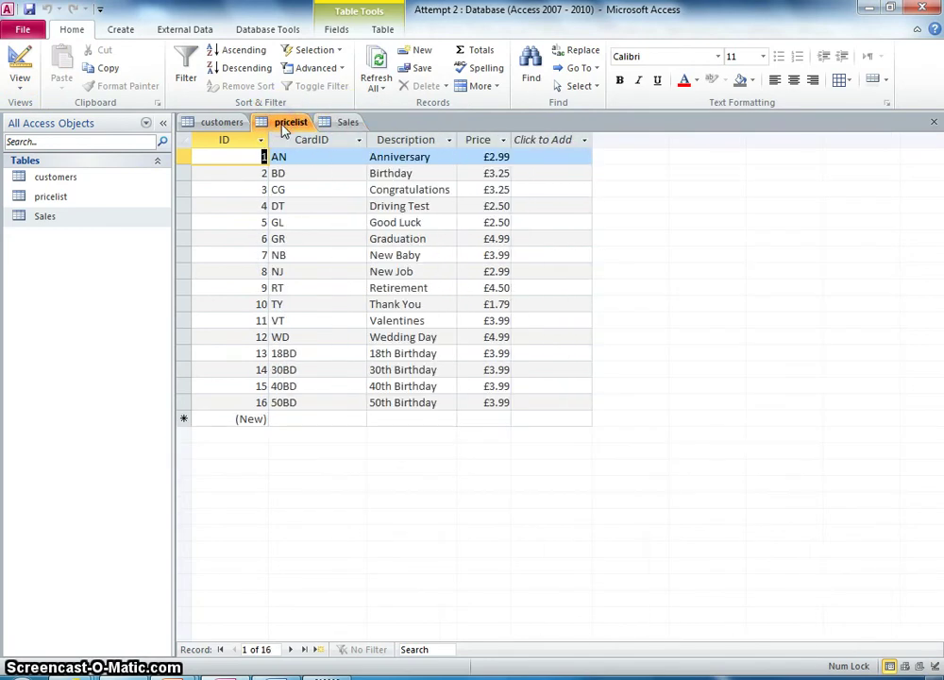
{"action": "left_click", "coordinate": [339, 125]}
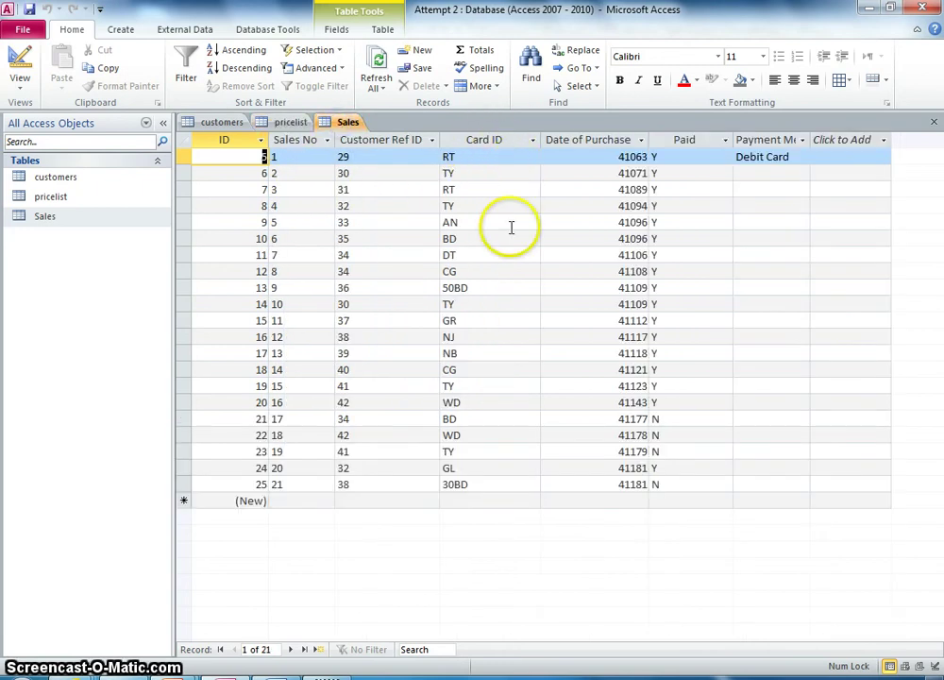
{"action": "left_click", "coordinate": [284, 123]}
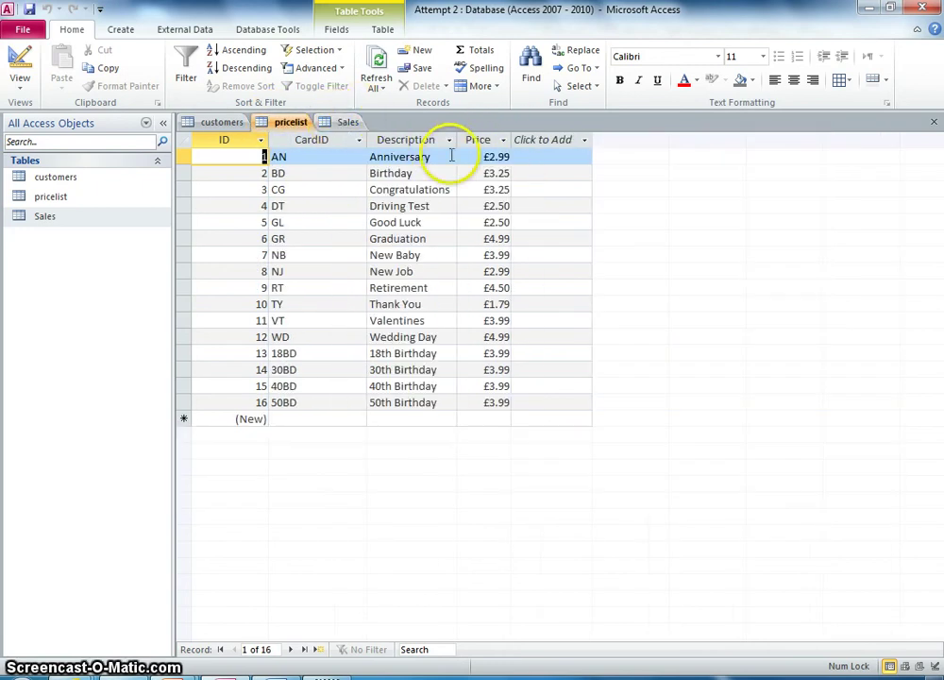
{"action": "left_click", "coordinate": [340, 124]}
Look through the customers, pricelist and Sales datasheets to check the ID fields that they share.
{"action": "left_click", "coordinate": [211, 125]}
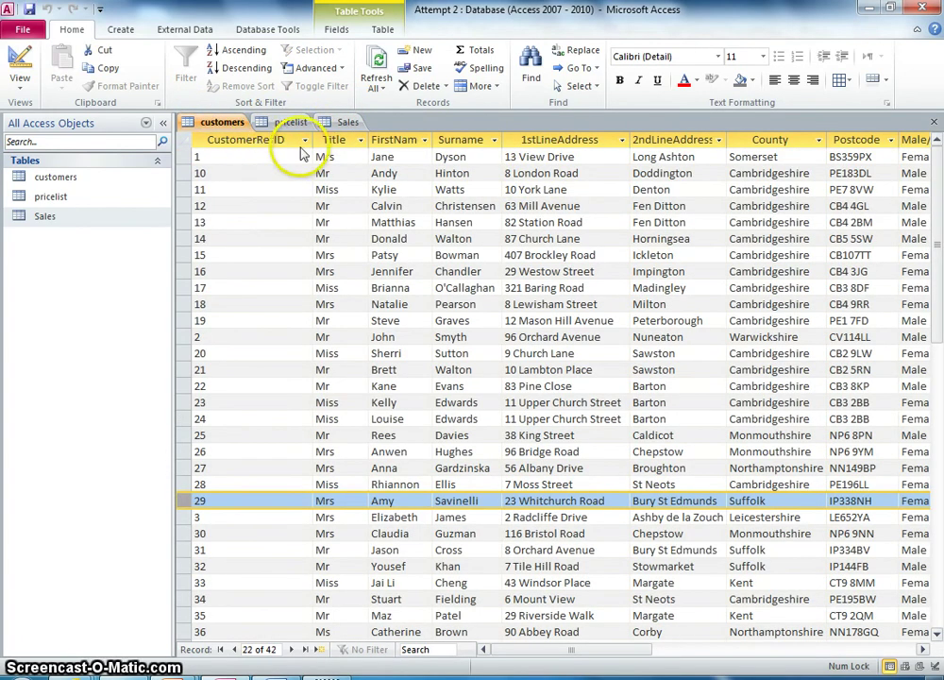
{"action": "left_click", "coordinate": [279, 123]}
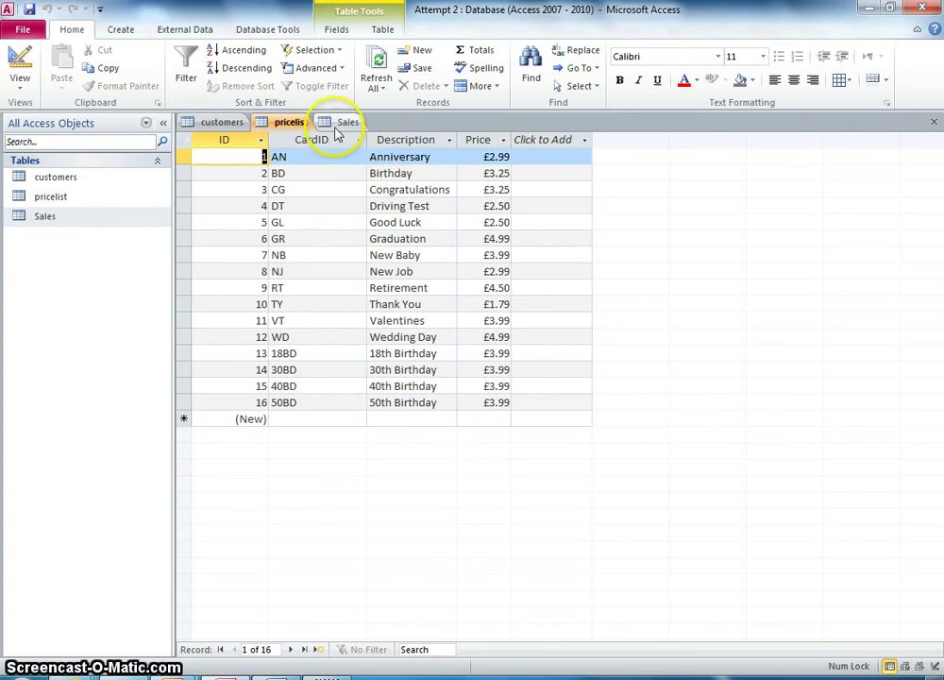
{"action": "left_click", "coordinate": [342, 124]}
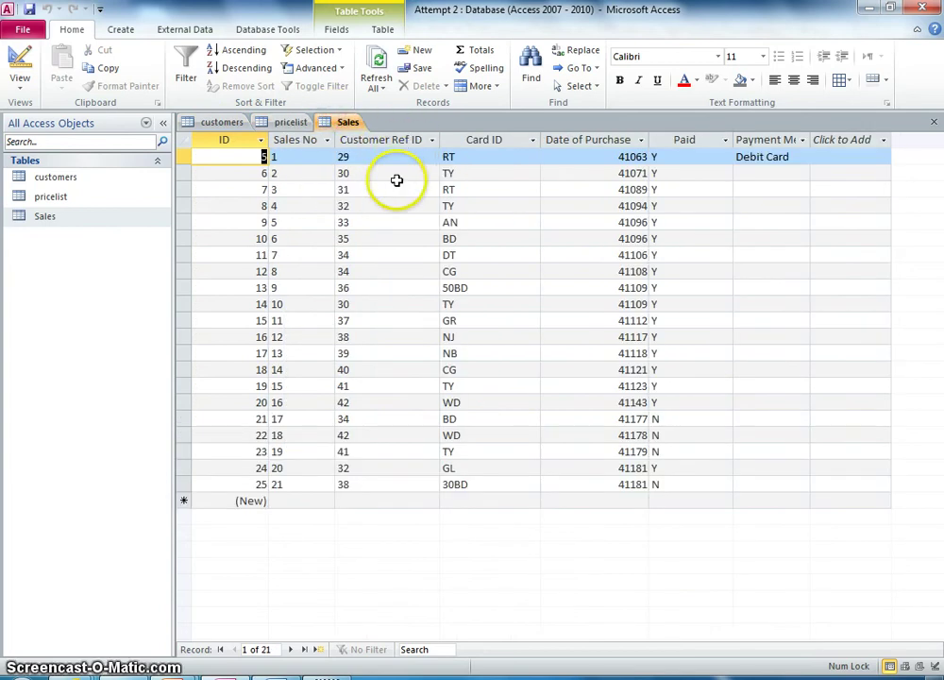
{"action": "left_click", "coordinate": [216, 123]}
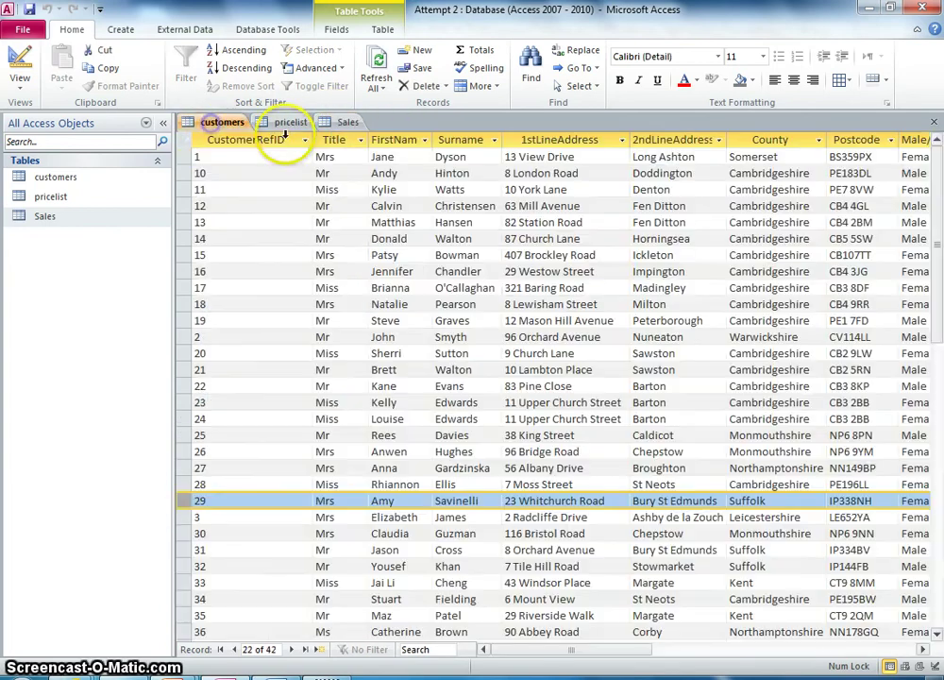
{"action": "left_click", "coordinate": [281, 121]}
{"action": "left_click", "coordinate": [342, 125]}
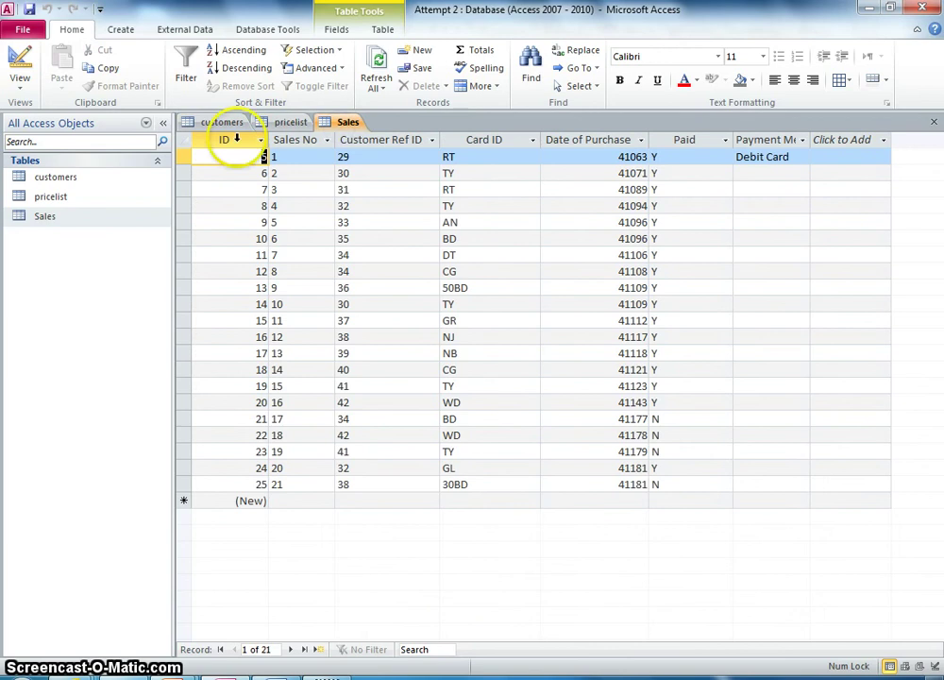
Show the Sales and customers tables in Design view to check which field is the primary key.
{"action": "left_click", "coordinate": [21, 59]}
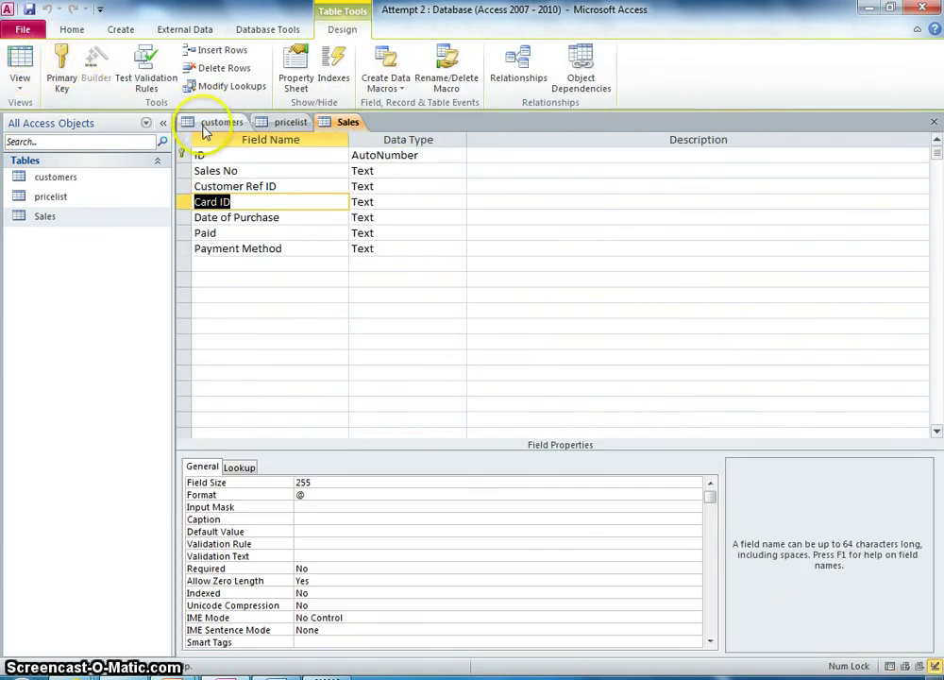
{"action": "left_click", "coordinate": [203, 126]}
{"action": "left_click", "coordinate": [21, 66]}
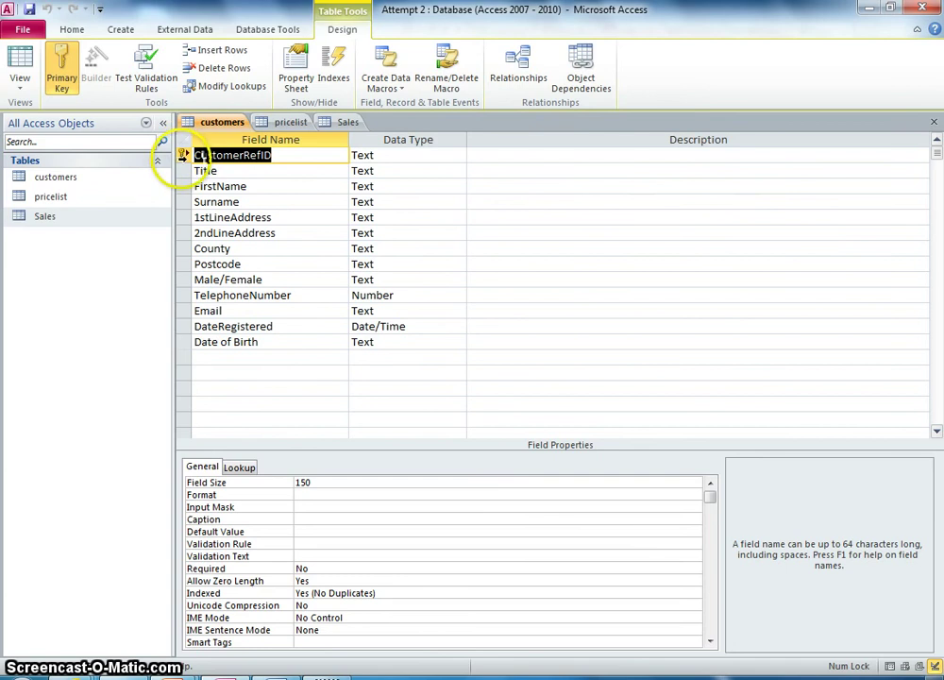
Show the pricelist table in Design view and make CardID its primary key.
{"action": "left_click", "coordinate": [284, 127]}
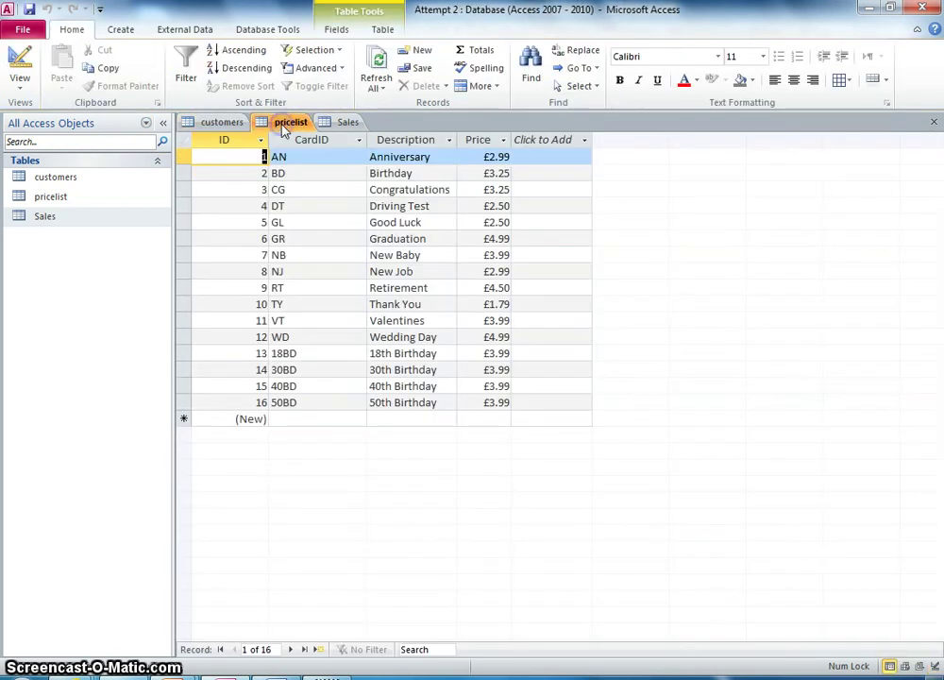
{"action": "left_click", "coordinate": [17, 62]}
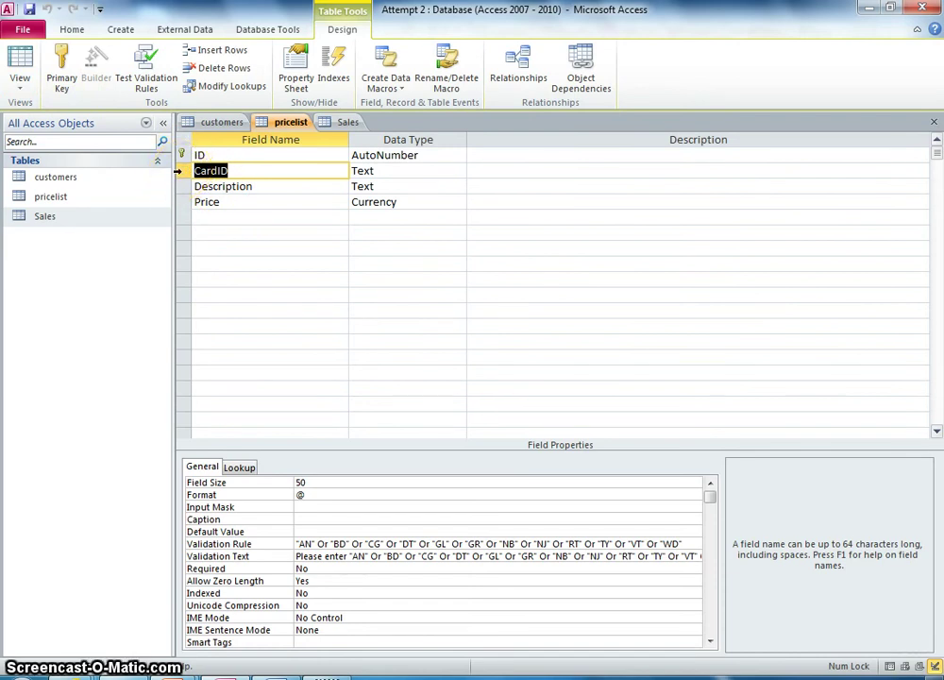
{"action": "right_click", "coordinate": [178, 172]}
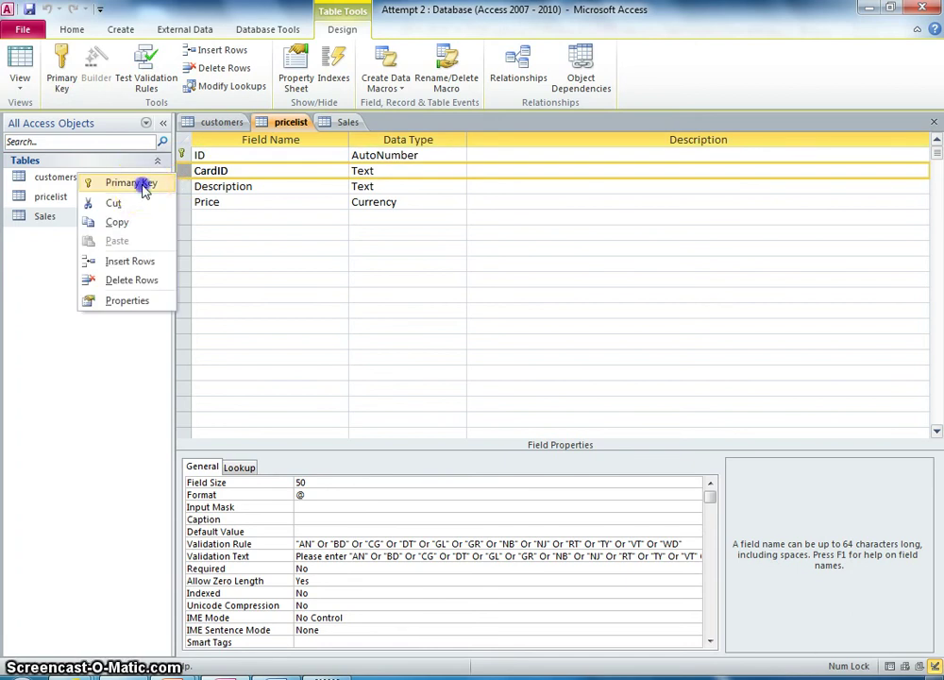
{"action": "left_click", "coordinate": [143, 184]}
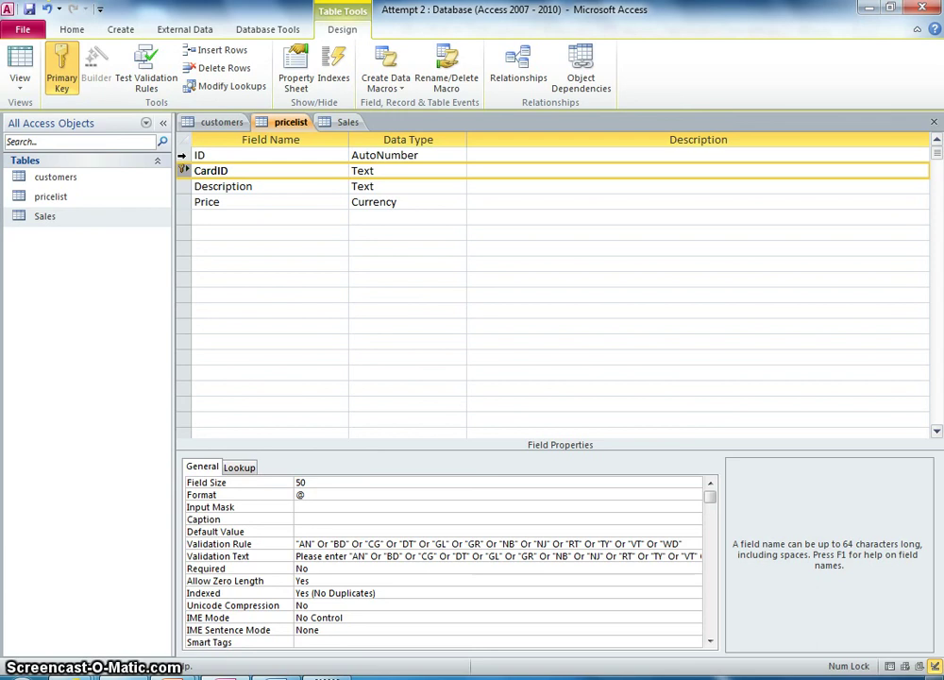
Delete the ID AutoNumber field permanently from the pricelist table.
{"action": "right_click", "coordinate": [183, 173]}
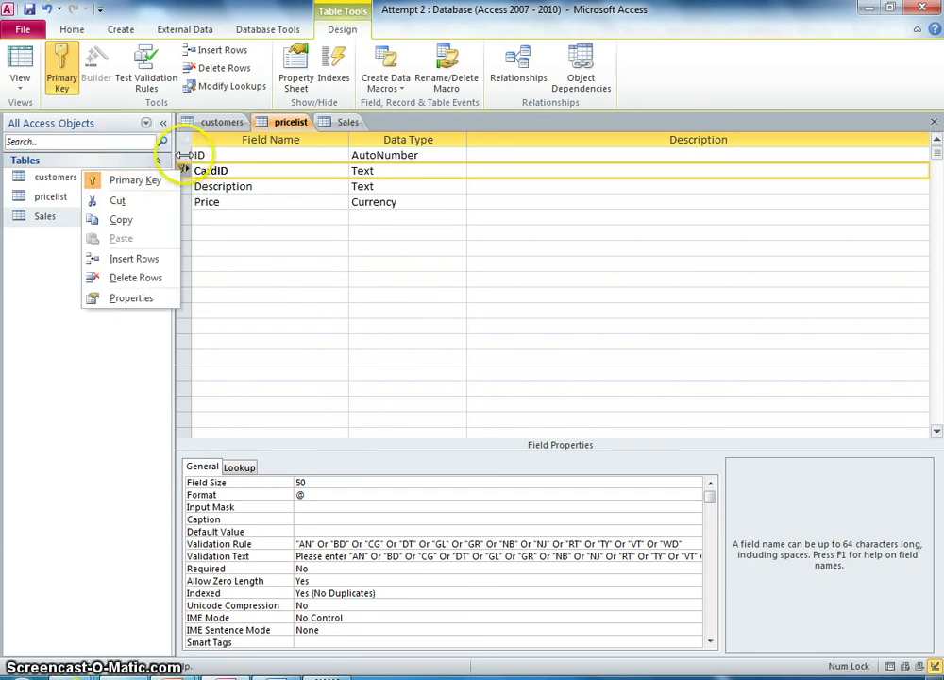
{"action": "left_click", "coordinate": [224, 154]}
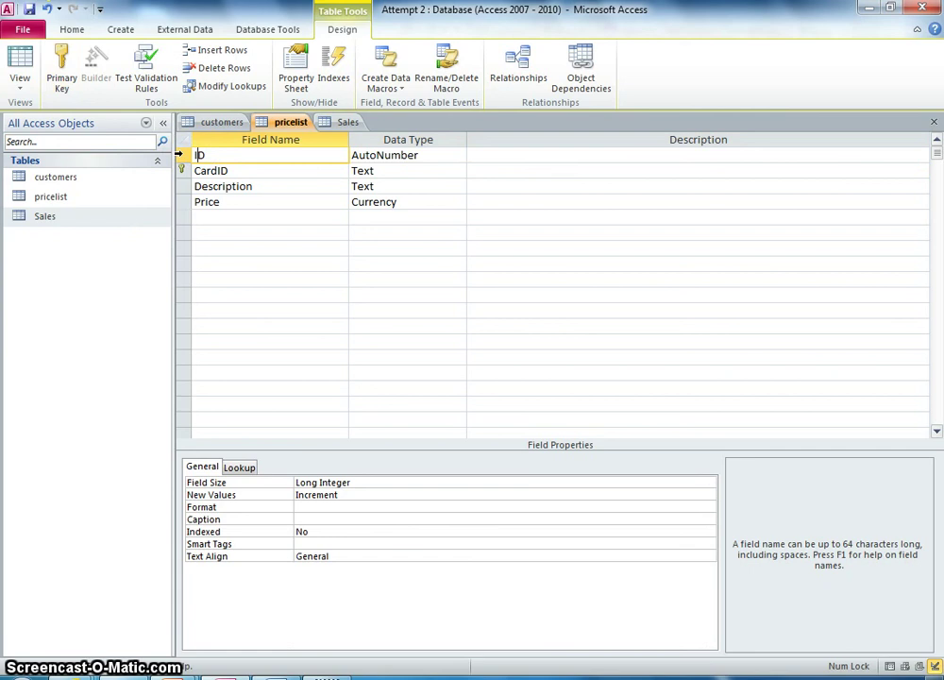
{"action": "left_click", "coordinate": [183, 156]}
{"action": "right_click", "coordinate": [187, 159]}
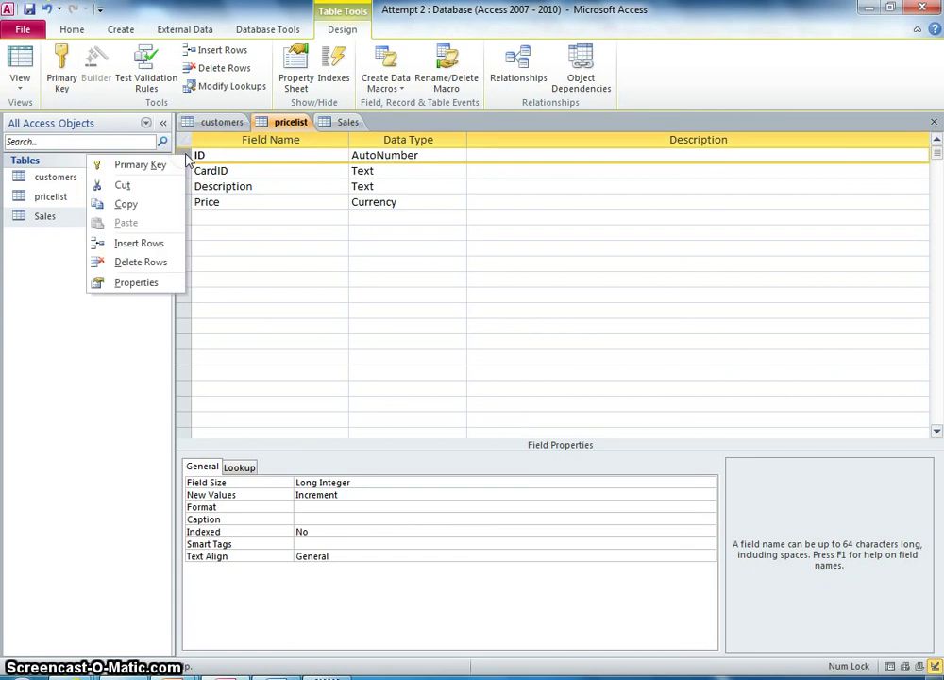
{"action": "left_click", "coordinate": [159, 263]}
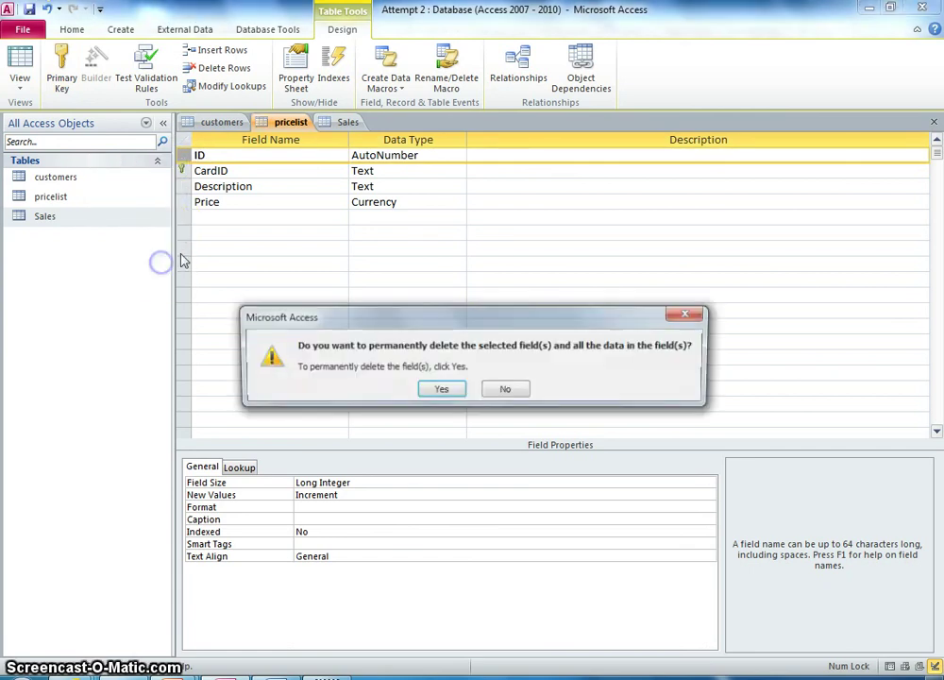
{"action": "left_click", "coordinate": [442, 388]}
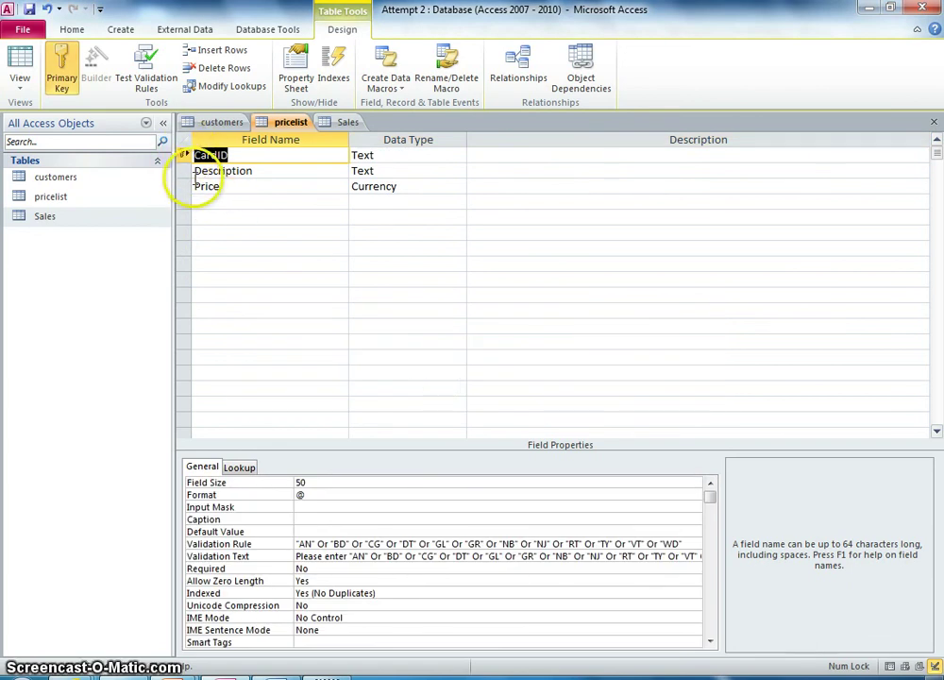
Rename the Sales No field to Sales ID in the design of the Sales table.
{"action": "left_click", "coordinate": [330, 123]}
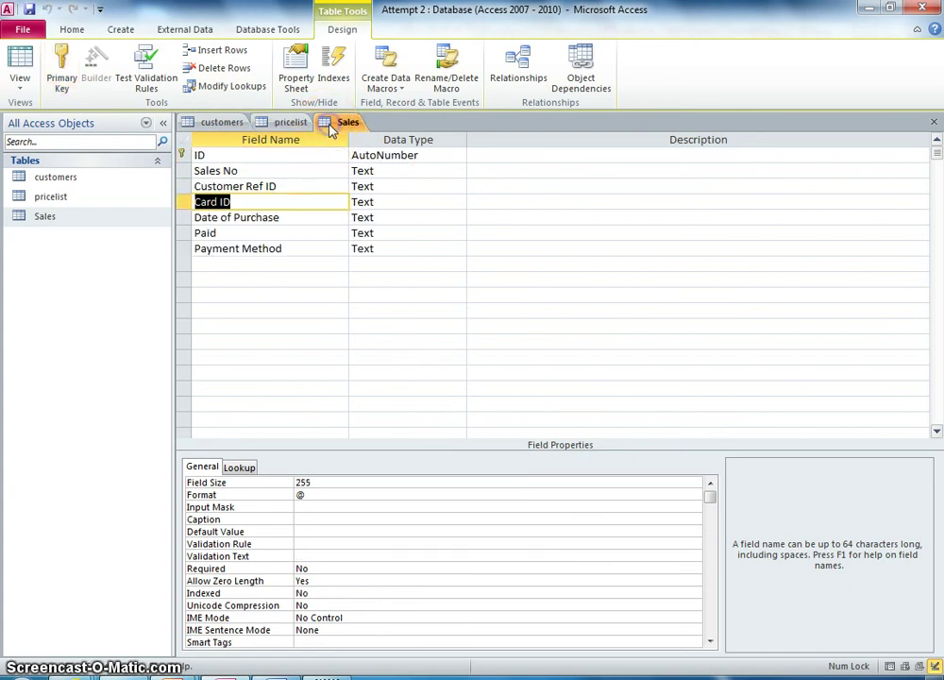
{"action": "left_click", "coordinate": [27, 62]}
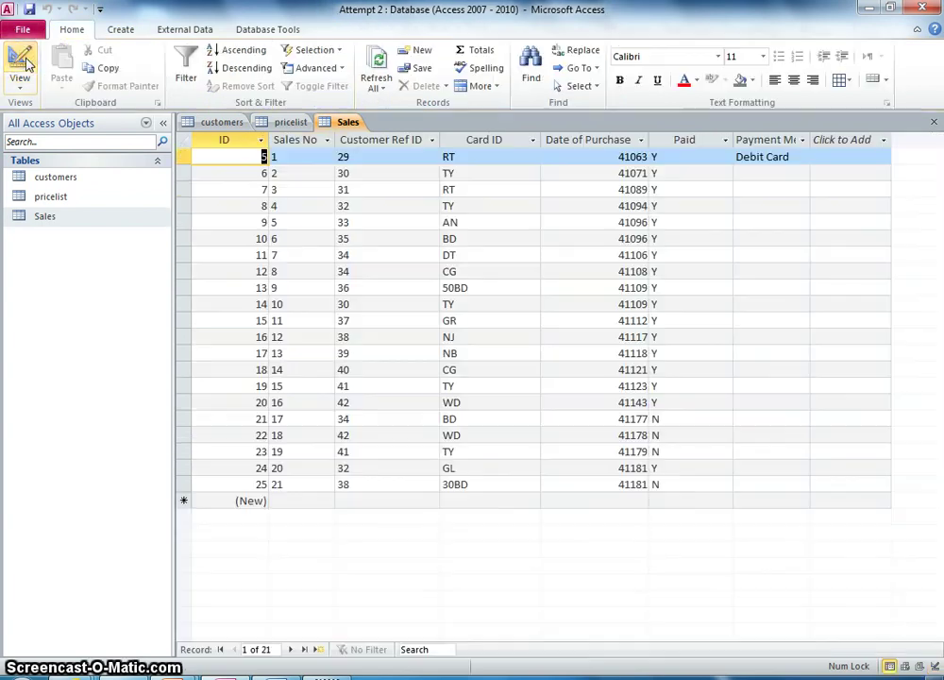
{"action": "left_click", "coordinate": [25, 70]}
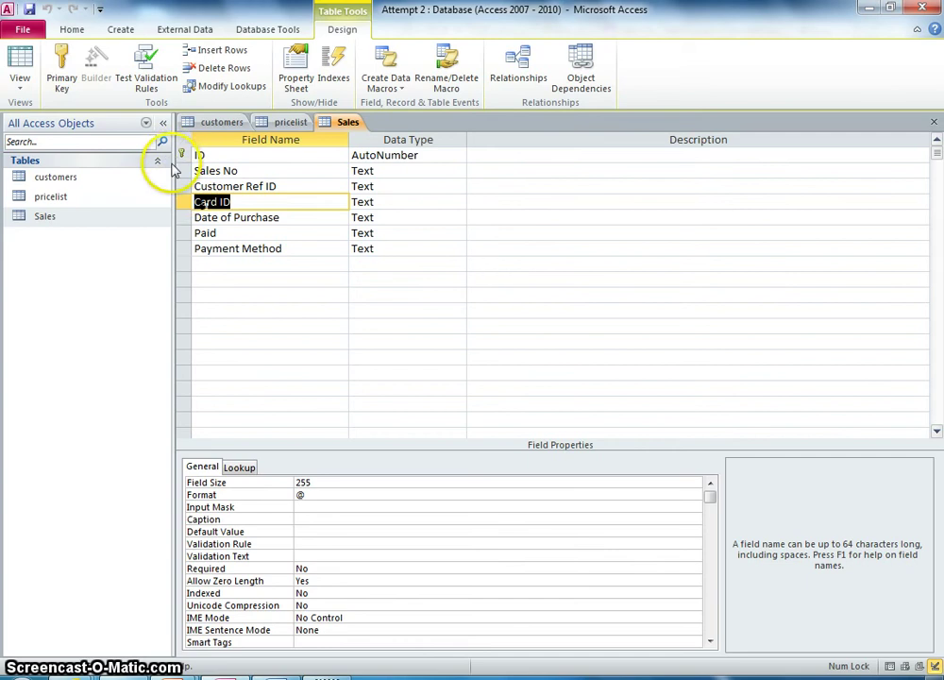
{"action": "left_click", "coordinate": [434, 308]}
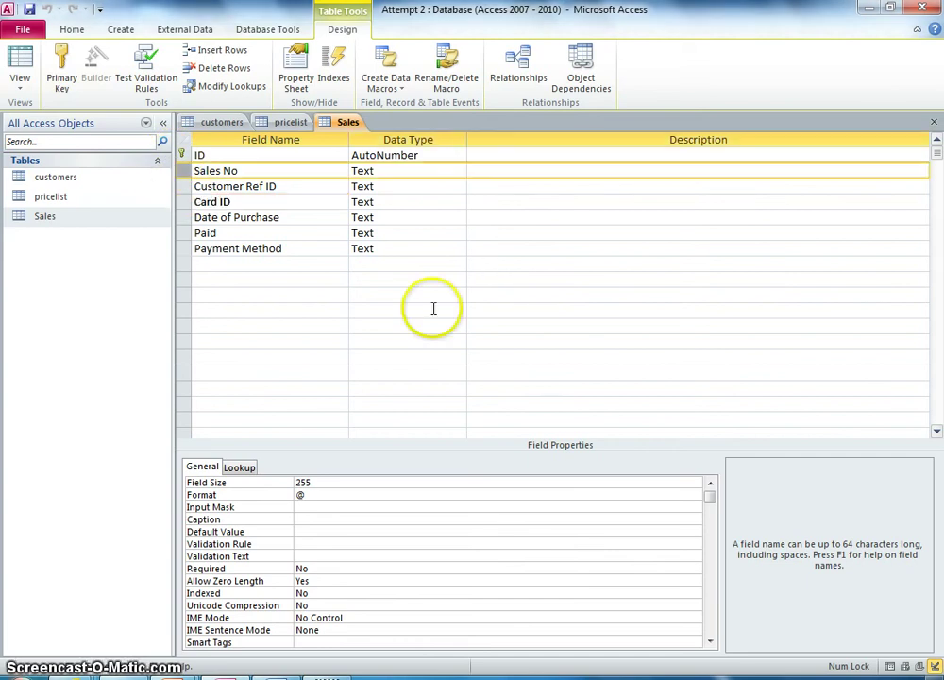
{"action": "left_click", "coordinate": [242, 170]}
{"action": "key", "text": "BackSpace"}
{"action": "key", "text": "BackSpace"}
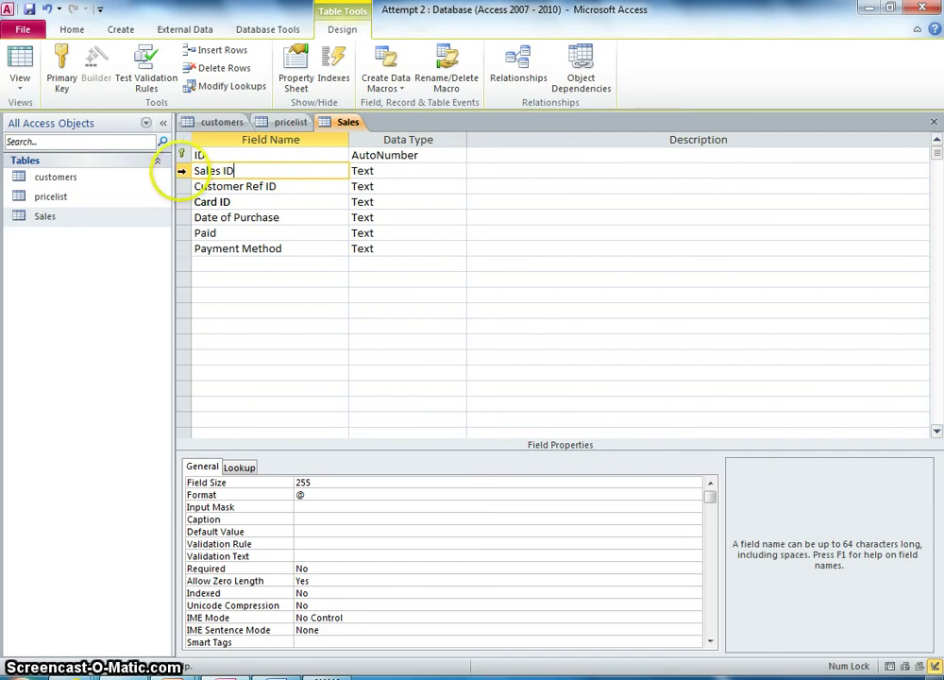
Make Sales ID the primary key of the Sales table and permanently delete its ID AutoNumber field.
{"action": "right_click", "coordinate": [182, 171]}
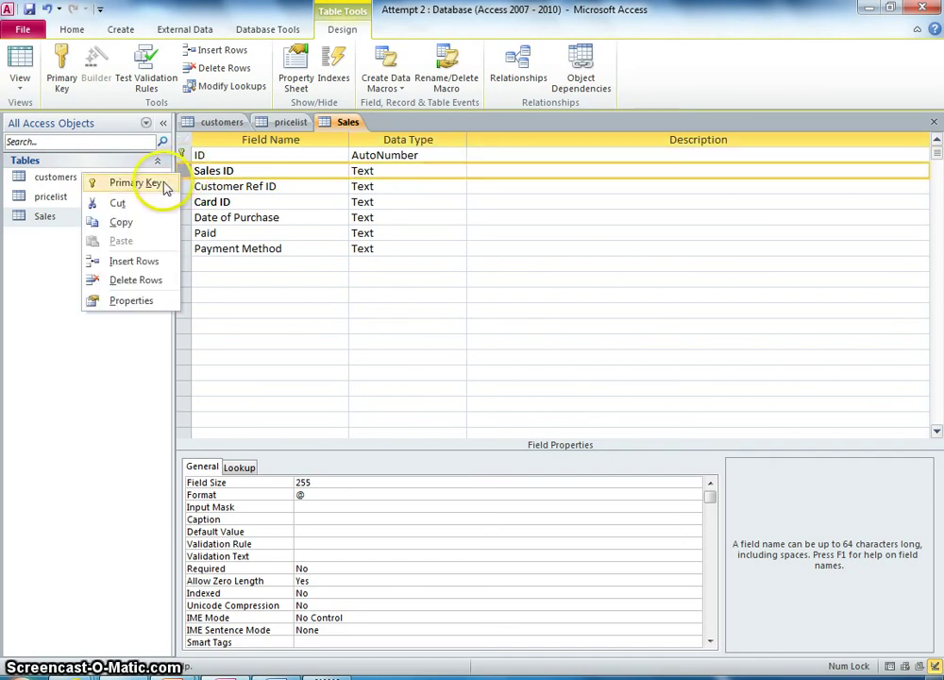
{"action": "left_click", "coordinate": [160, 182]}
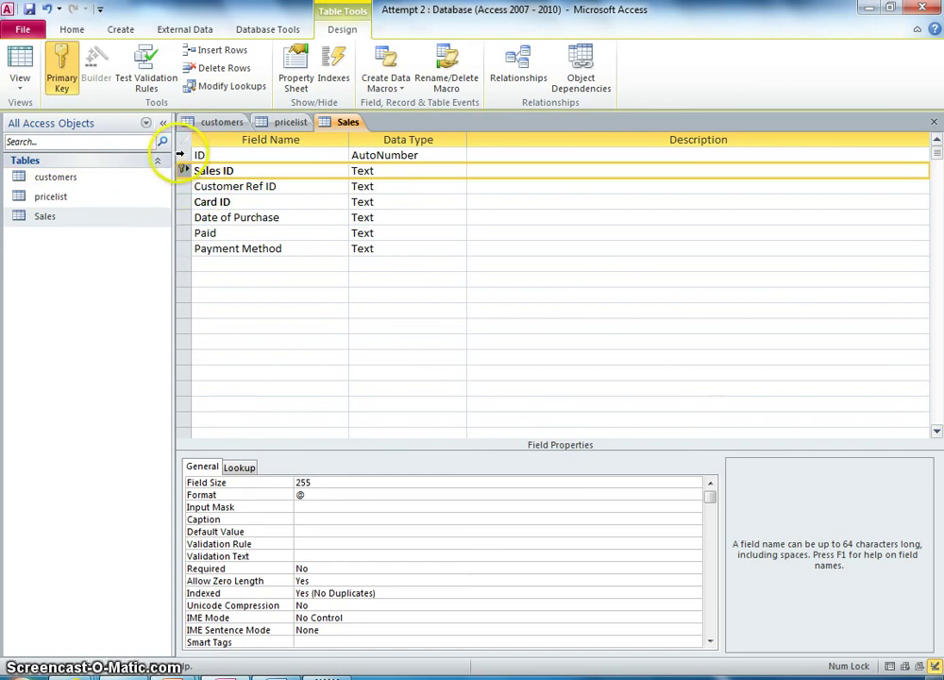
{"action": "right_click", "coordinate": [179, 155]}
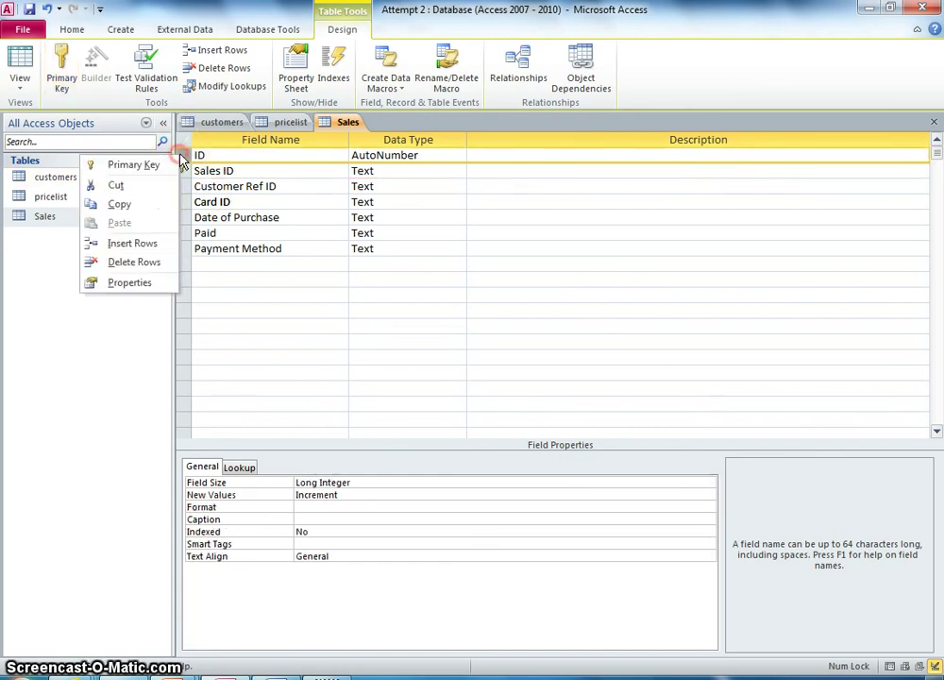
{"action": "left_click", "coordinate": [146, 263]}
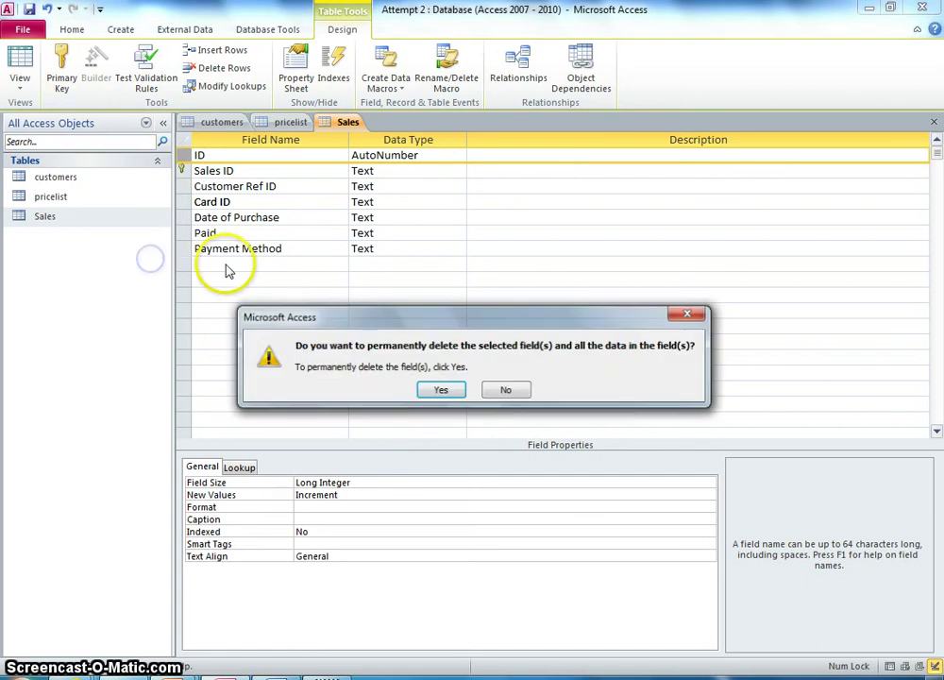
{"action": "left_click", "coordinate": [440, 389]}
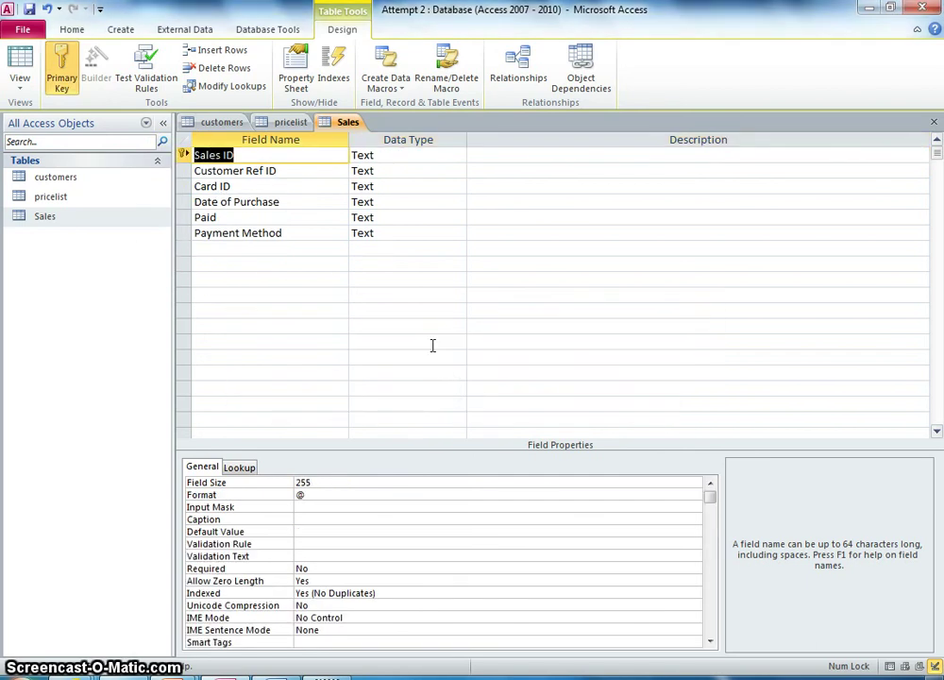
Check the primary key fields in the designs of the customers, pricelist and Sales tables.
{"action": "left_click", "coordinate": [209, 125]}
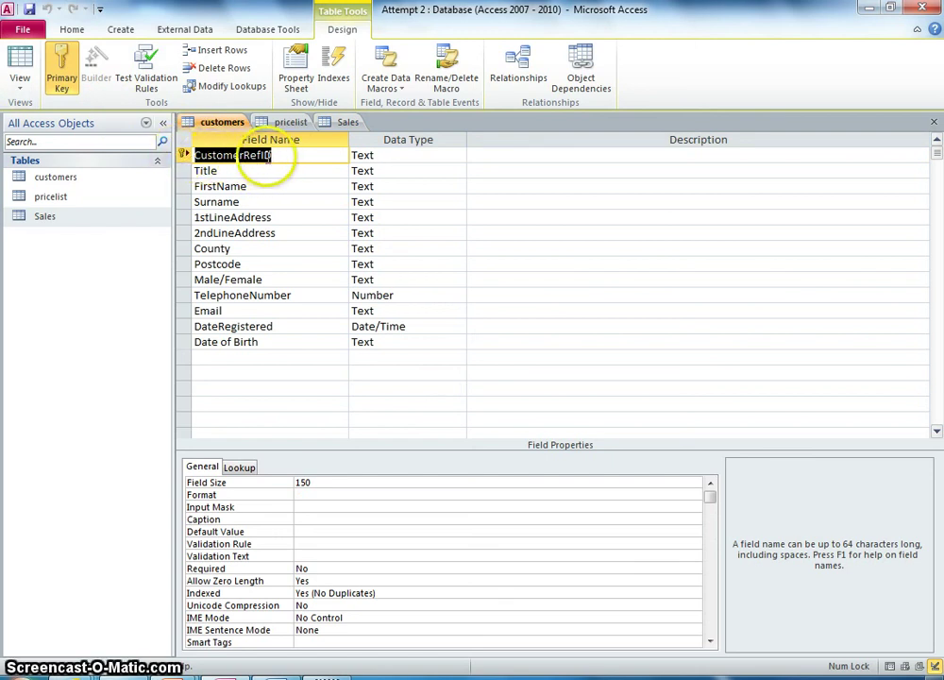
{"action": "left_click", "coordinate": [279, 122]}
{"action": "left_click", "coordinate": [187, 161]}
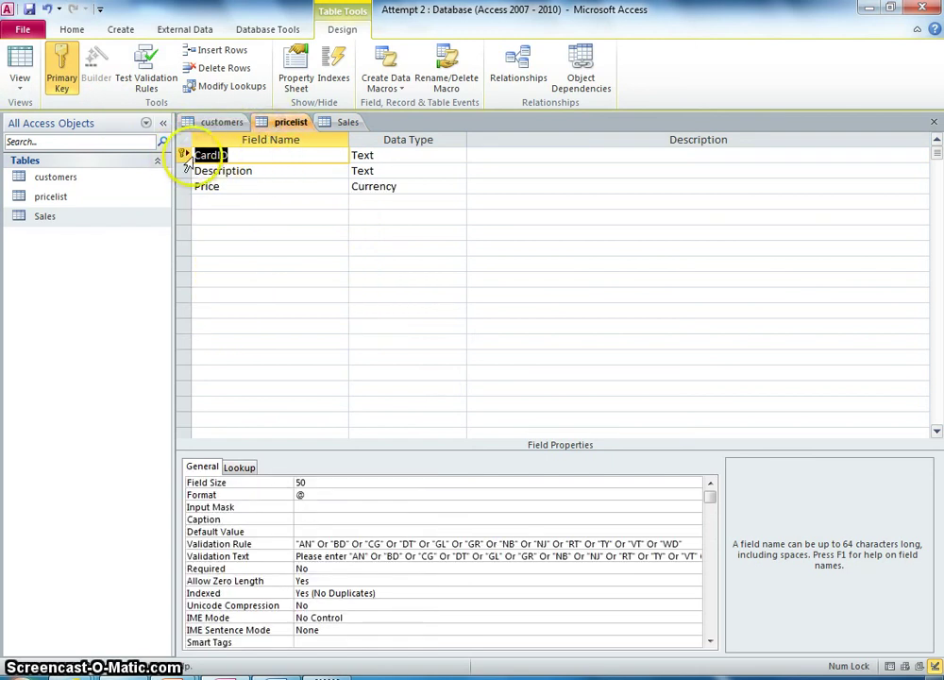
{"action": "left_click", "coordinate": [330, 126]}
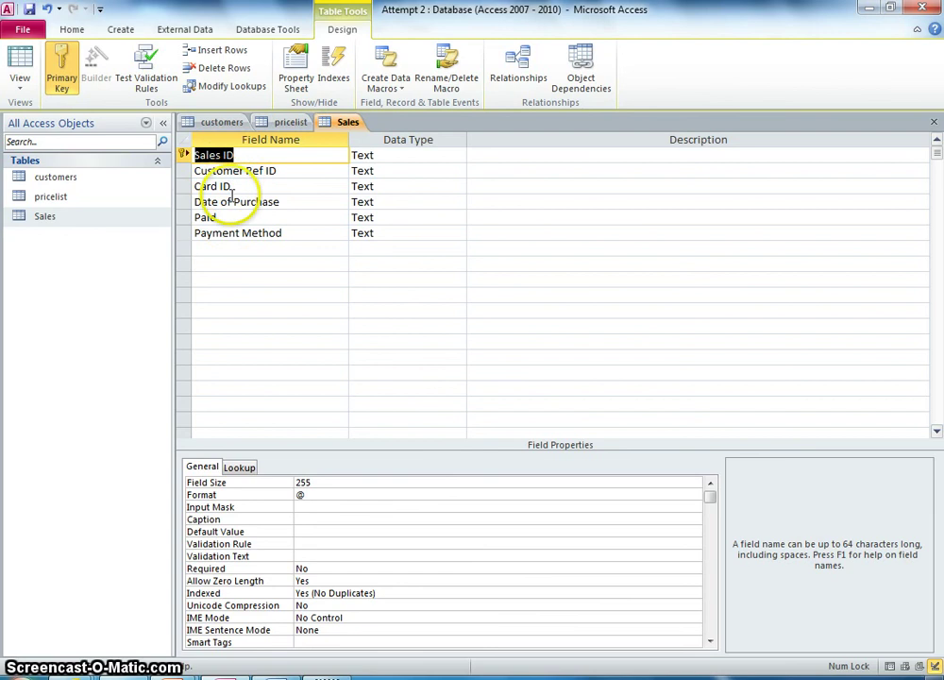
Compare the ID field names in the Sales table's design with the key fields of the pricelist and customers tables.
{"action": "left_click", "coordinate": [269, 124]}
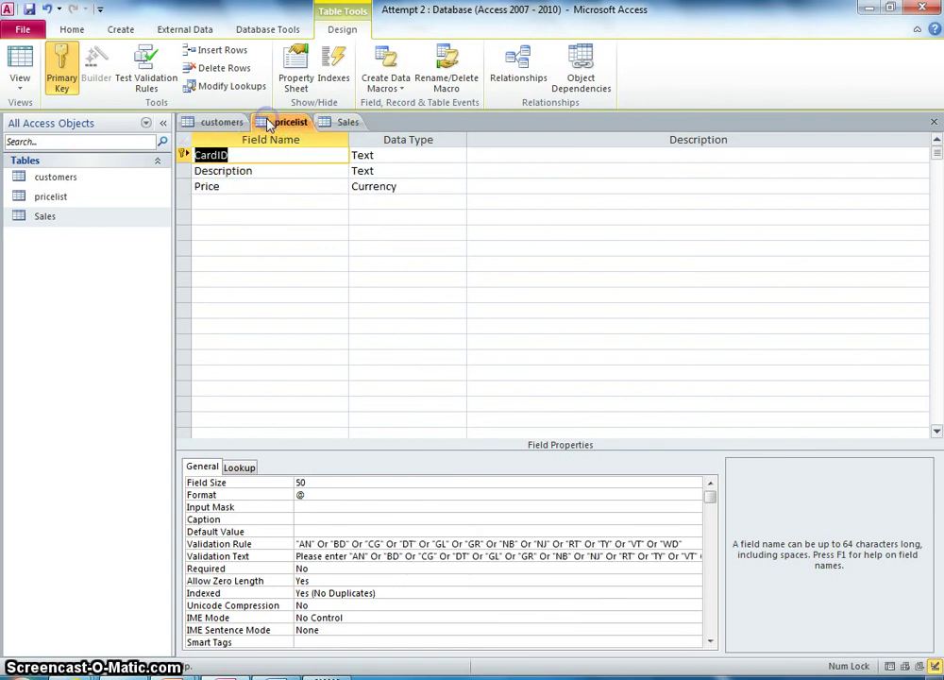
{"action": "left_click", "coordinate": [221, 122]}
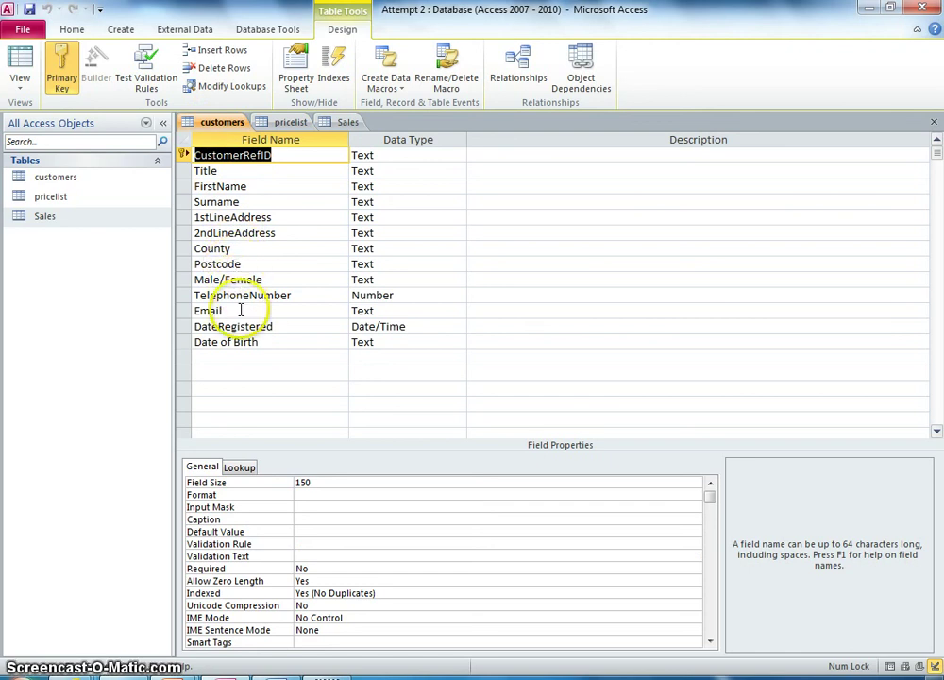
{"action": "left_click", "coordinate": [288, 122]}
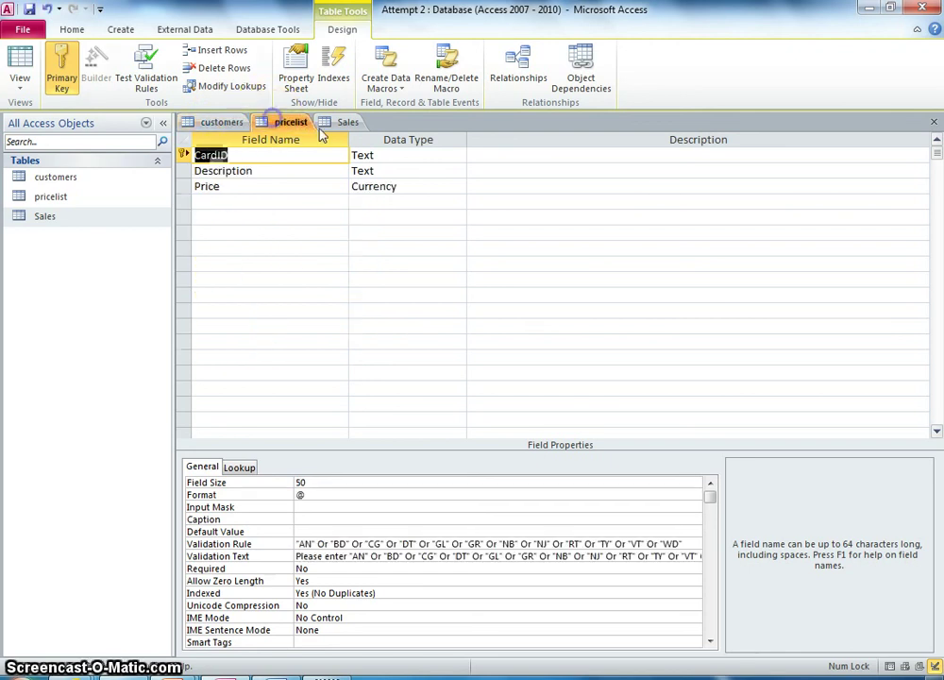
{"action": "left_click", "coordinate": [323, 124]}
{"action": "left_click", "coordinate": [281, 123]}
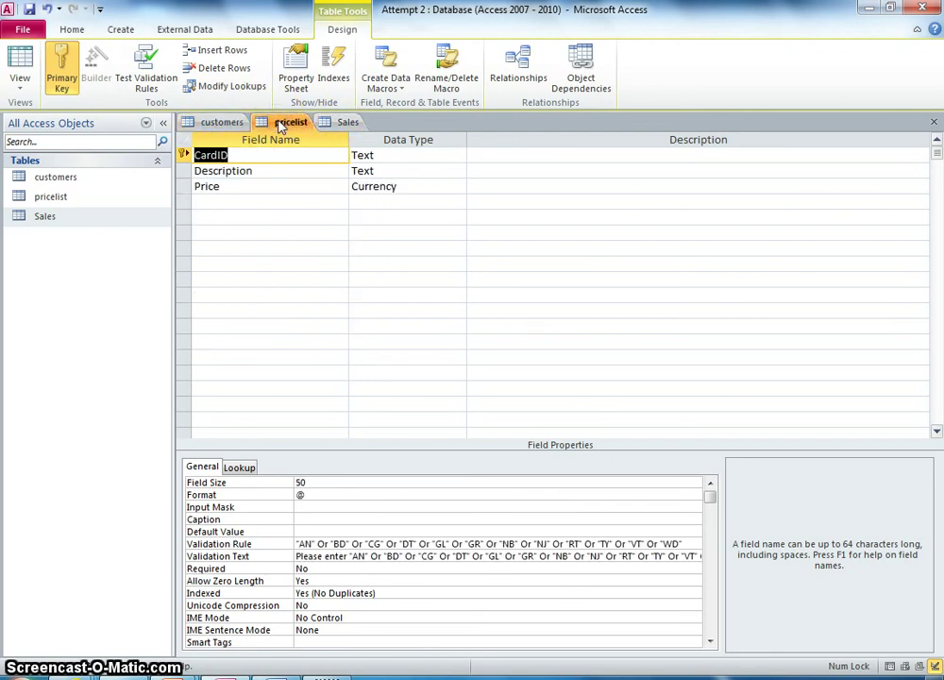
{"action": "left_click", "coordinate": [345, 121]}
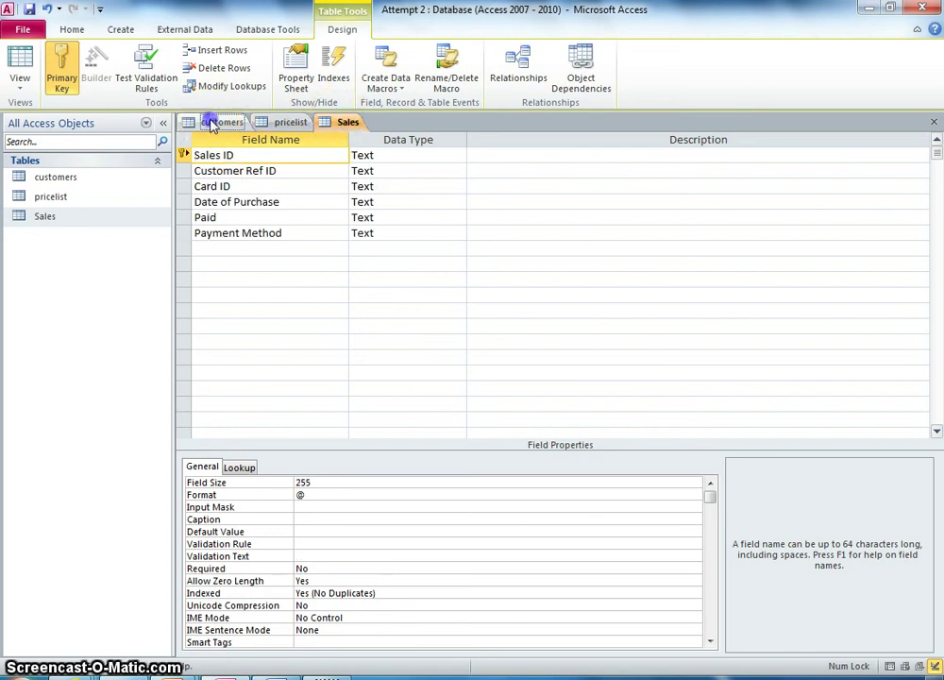
{"action": "left_click", "coordinate": [216, 122]}
{"action": "left_click", "coordinate": [283, 123]}
{"action": "left_click", "coordinate": [335, 123]}
{"action": "left_click", "coordinate": [208, 124]}
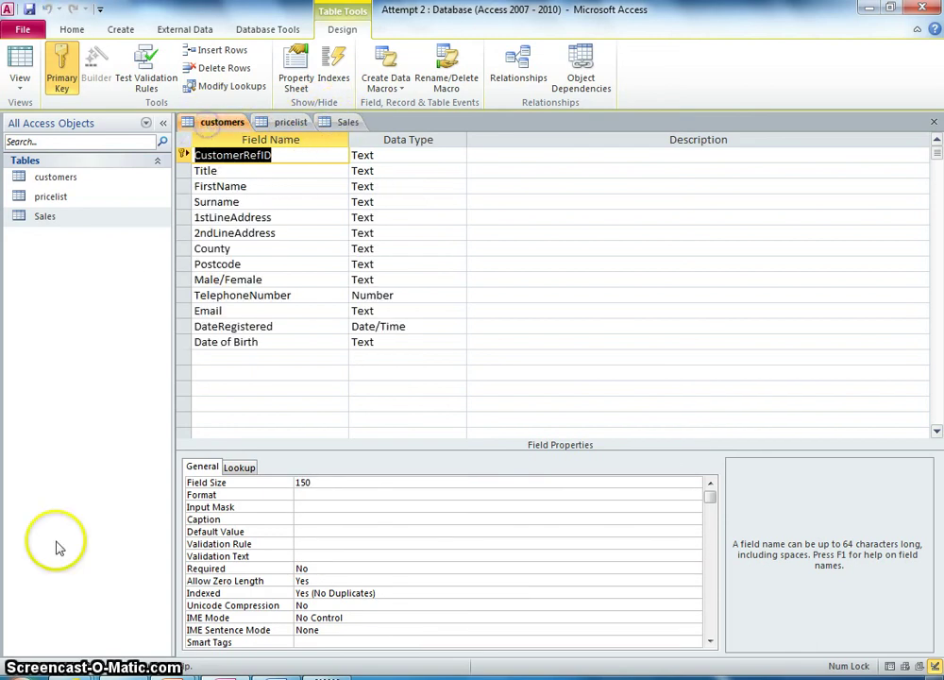